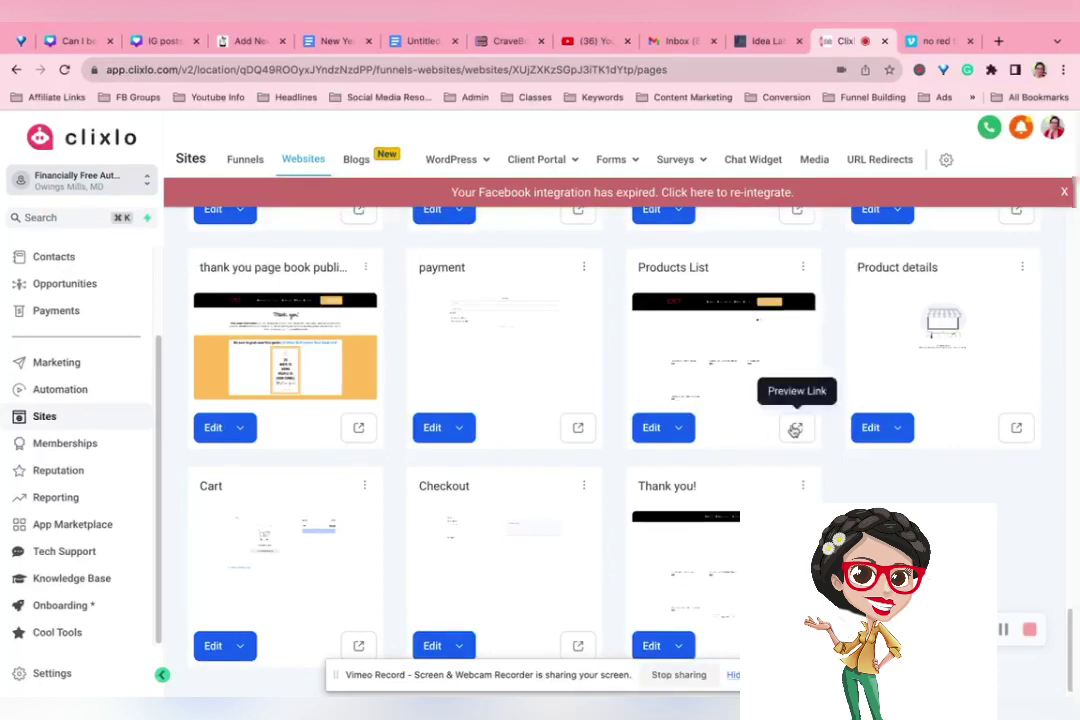
Preview the Products List page and add the Speedrun to 1,000 TikTok Followers mini course to the cart, choosing to continue shopping.
{"action": "left_click", "coordinate": [796, 429]}
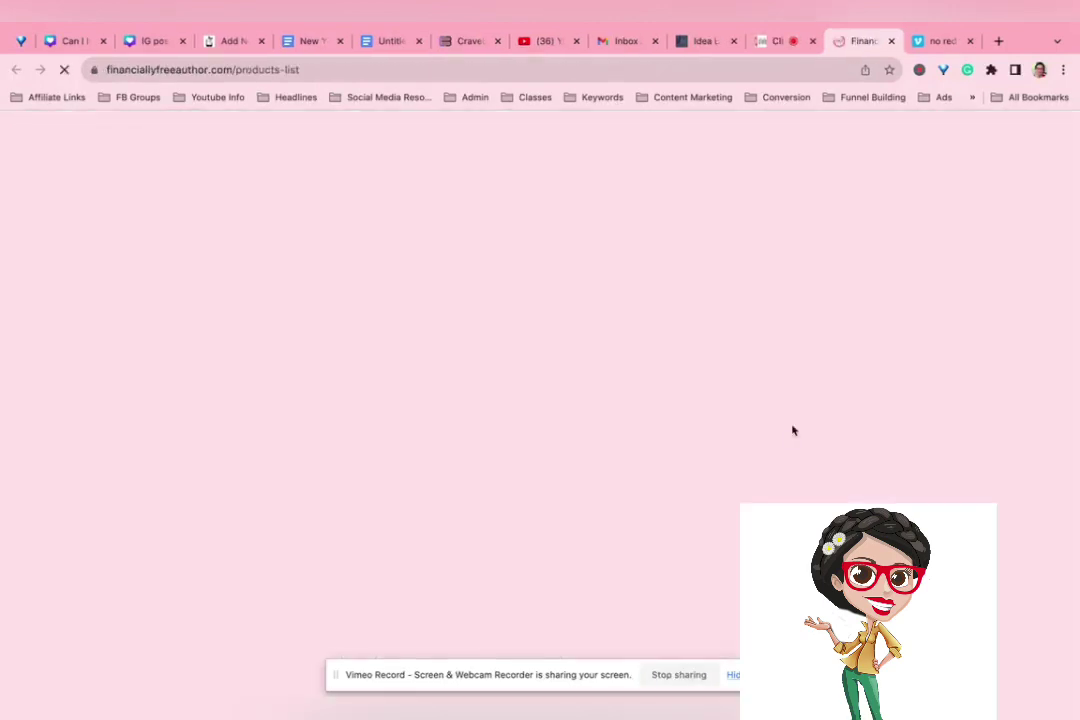
{"action": "scroll", "coordinate": [820, 380], "scroll_direction": "down", "scroll_amount": 1}
{"action": "scroll", "coordinate": [880, 320], "scroll_direction": "up", "scroll_amount": 1}
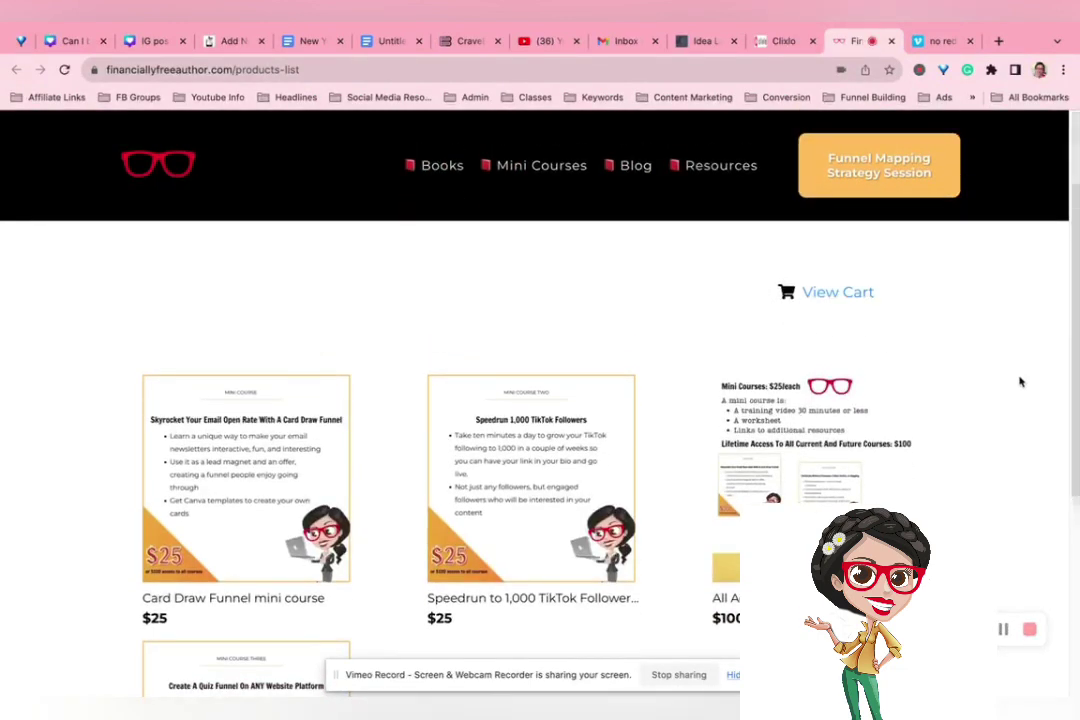
{"action": "scroll", "coordinate": [1020, 381], "scroll_direction": "down", "scroll_amount": 3}
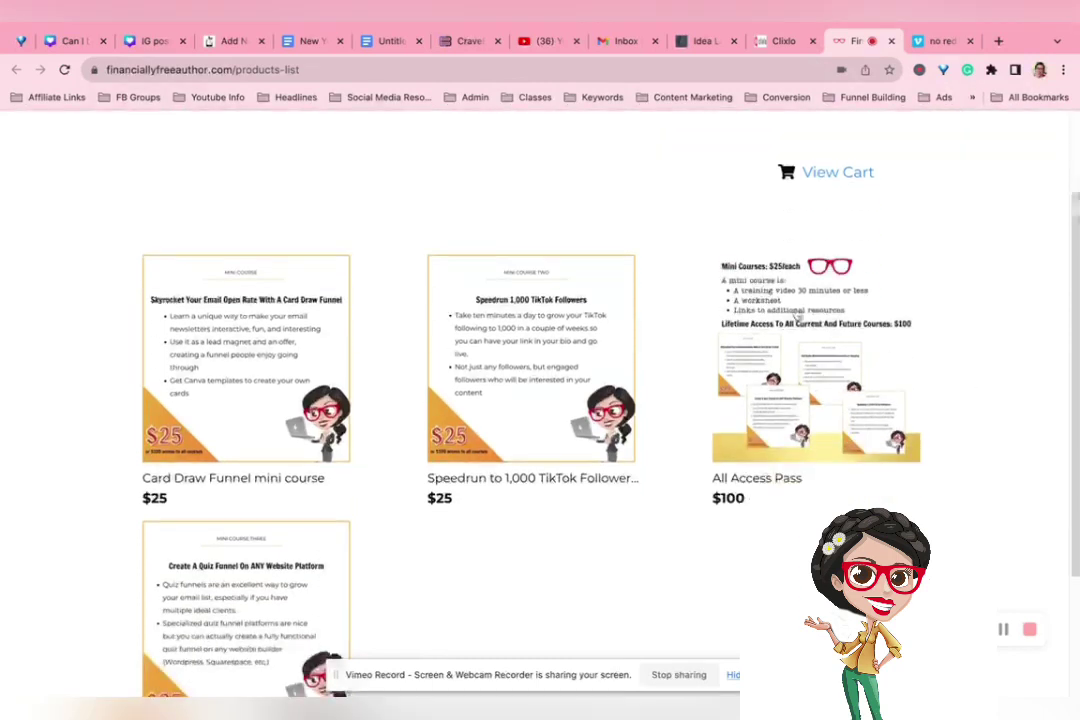
{"action": "left_click", "coordinate": [560, 386]}
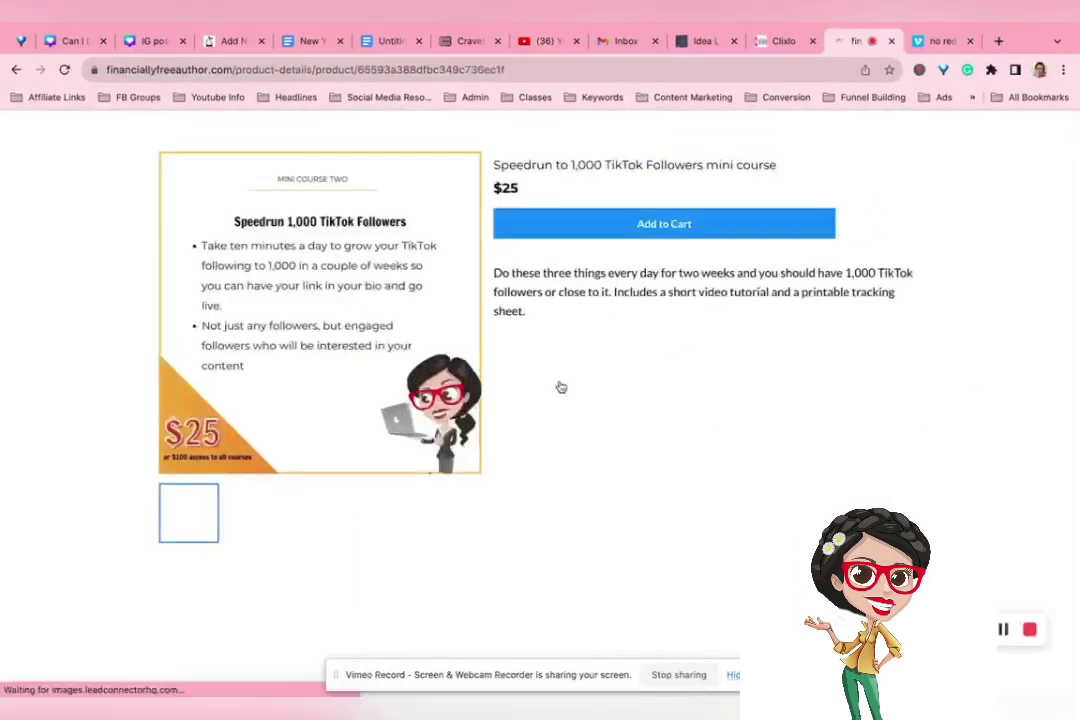
{"action": "left_click", "coordinate": [654, 230]}
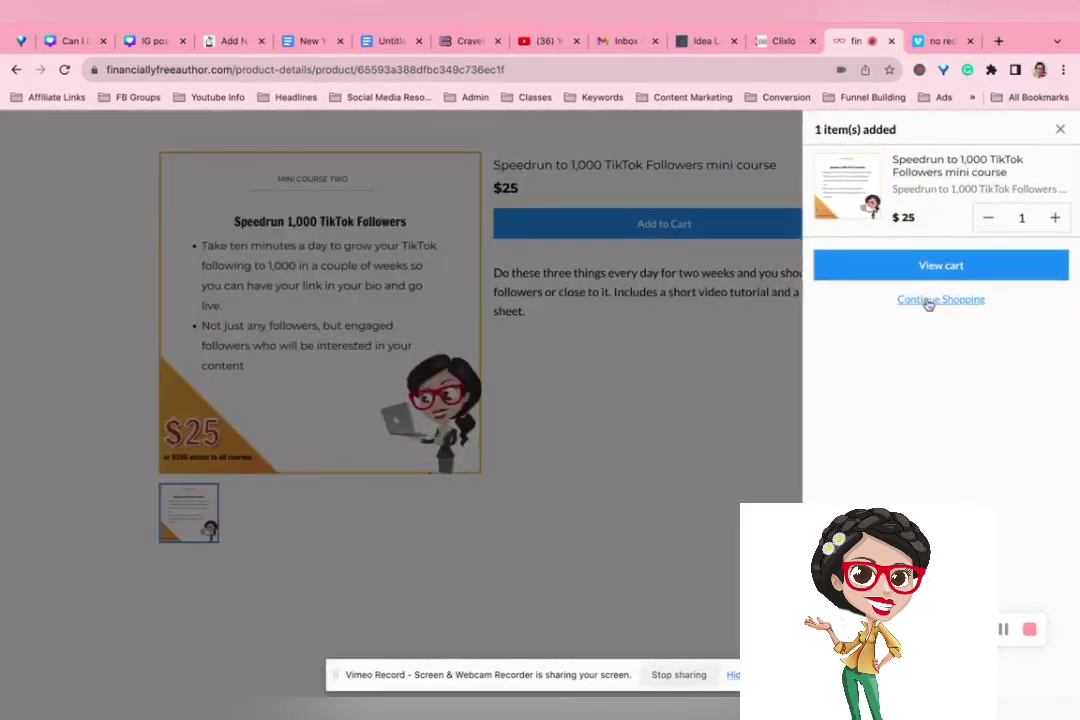
{"action": "left_click", "coordinate": [928, 302]}
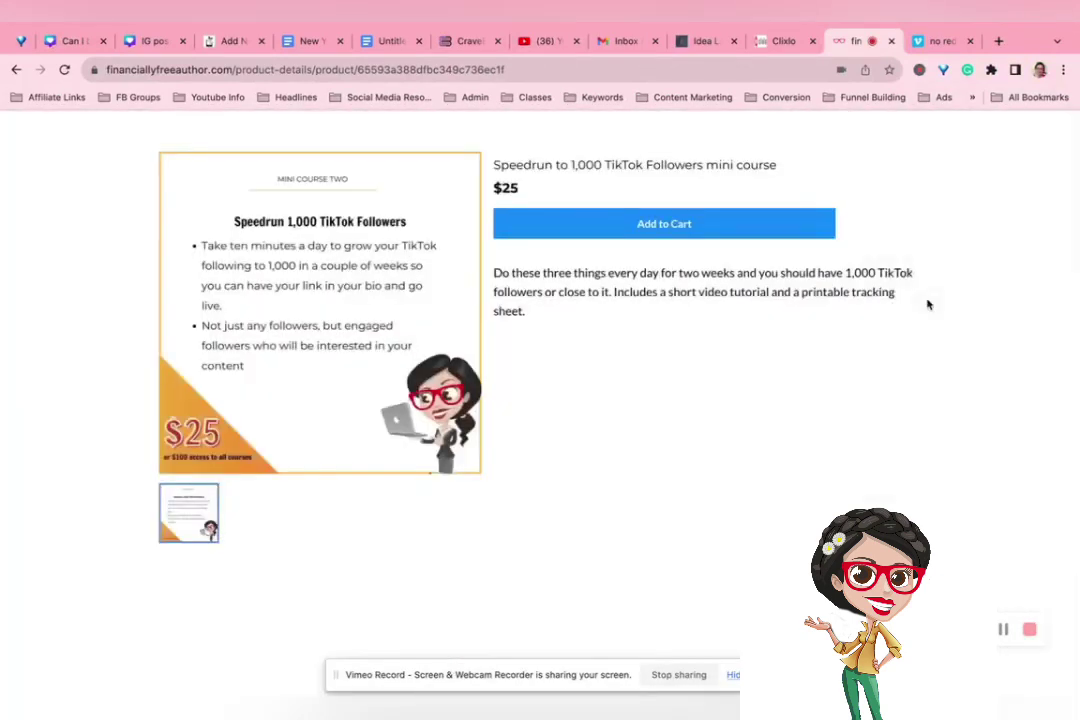
Return to the product list, add the Card Draw Funnel mini course to the cart, and view the cart.
{"action": "left_click", "coordinate": [13, 69]}
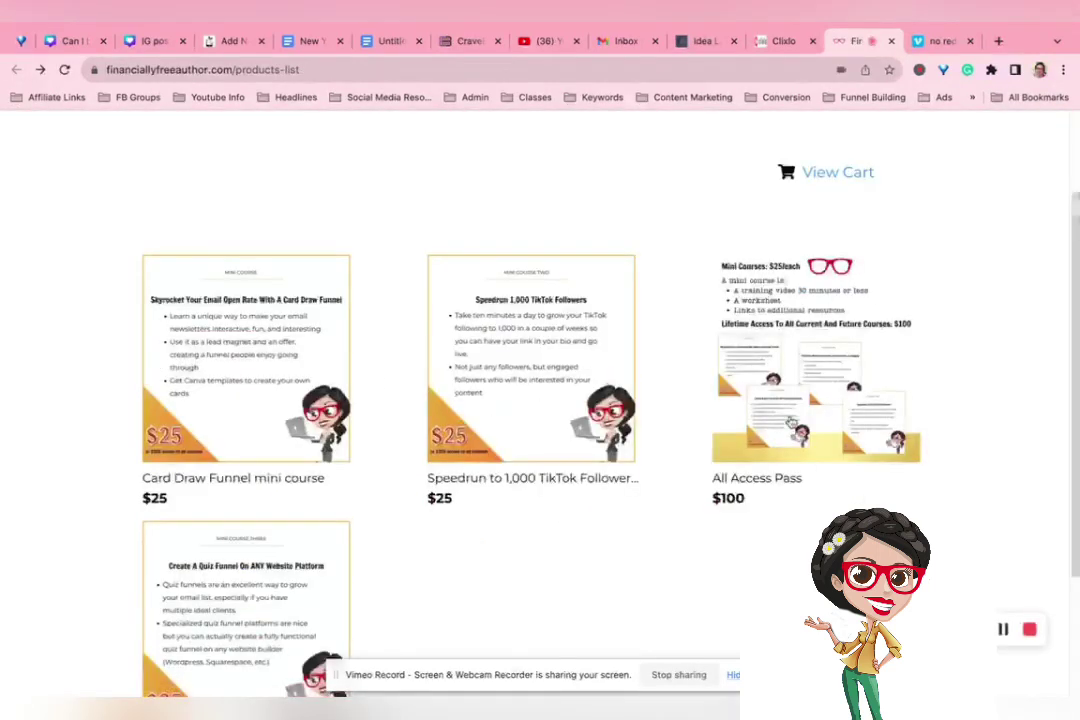
{"action": "left_click", "coordinate": [211, 406]}
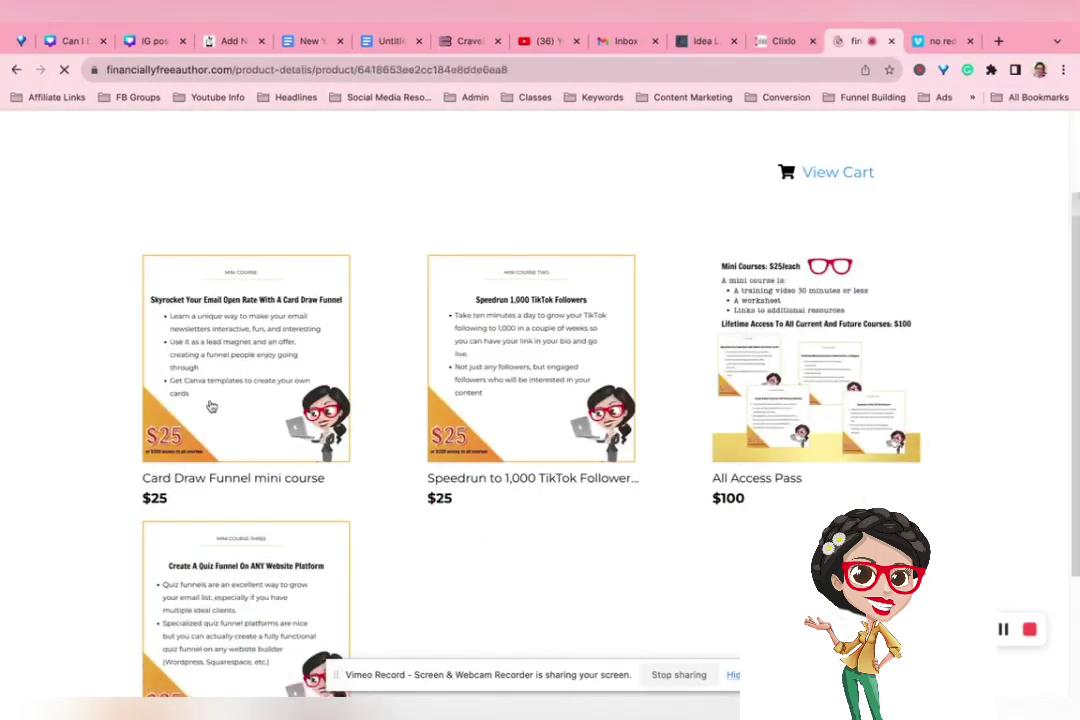
{"action": "left_click", "coordinate": [606, 230]}
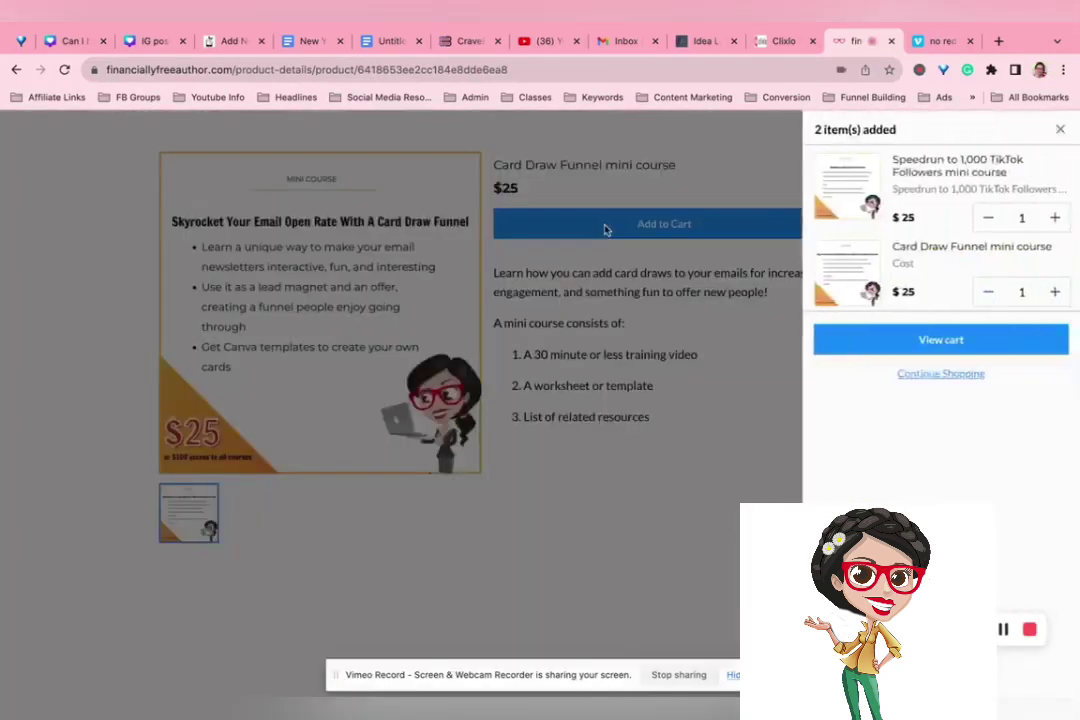
{"action": "left_click", "coordinate": [938, 341]}
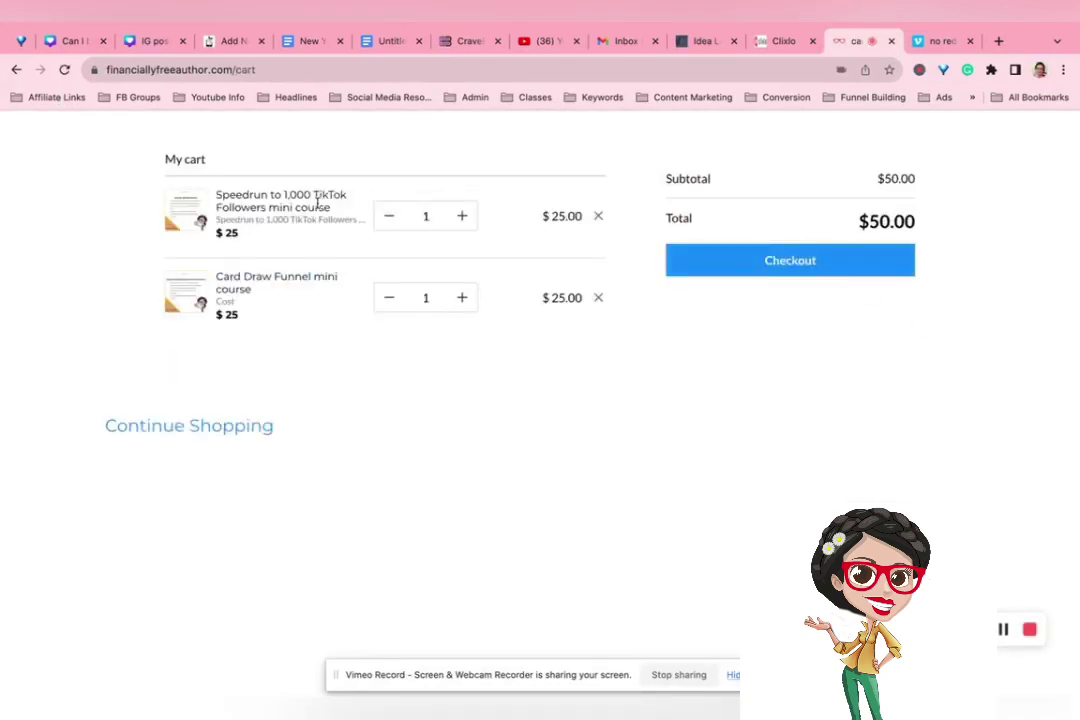
Reduce the cart to one Speedrun to 1,000 TikTok Followers mini course after trying quantity 2, and proceed to checkout.
{"action": "left_click", "coordinate": [389, 300]}
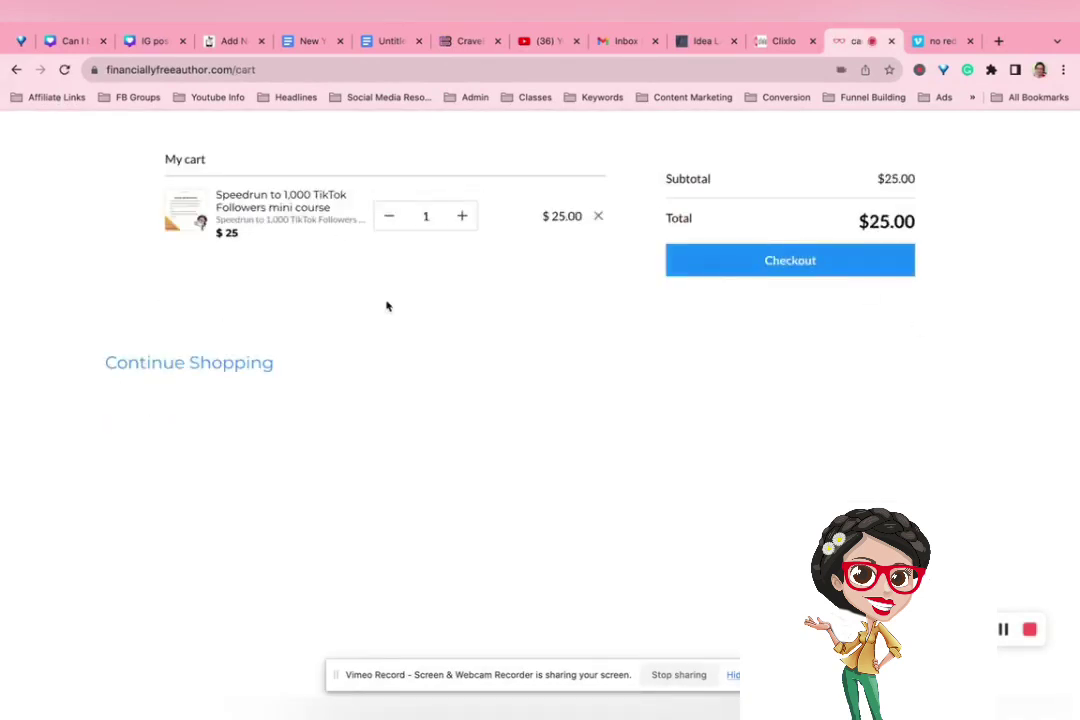
{"action": "left_click", "coordinate": [463, 216]}
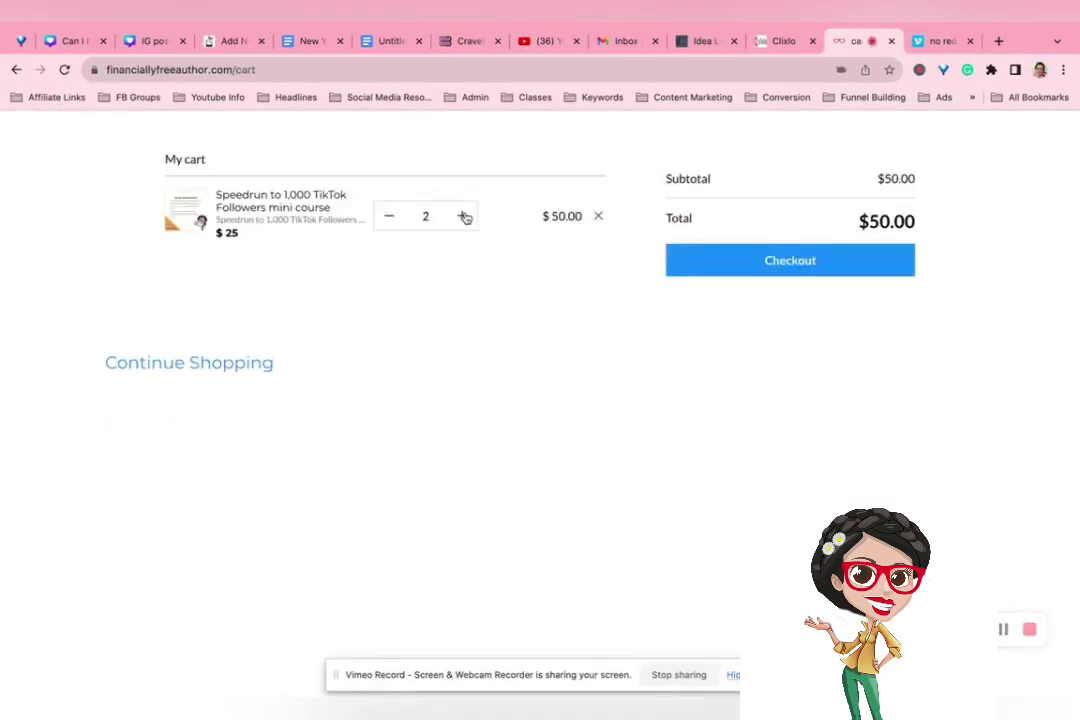
{"action": "left_click", "coordinate": [389, 216]}
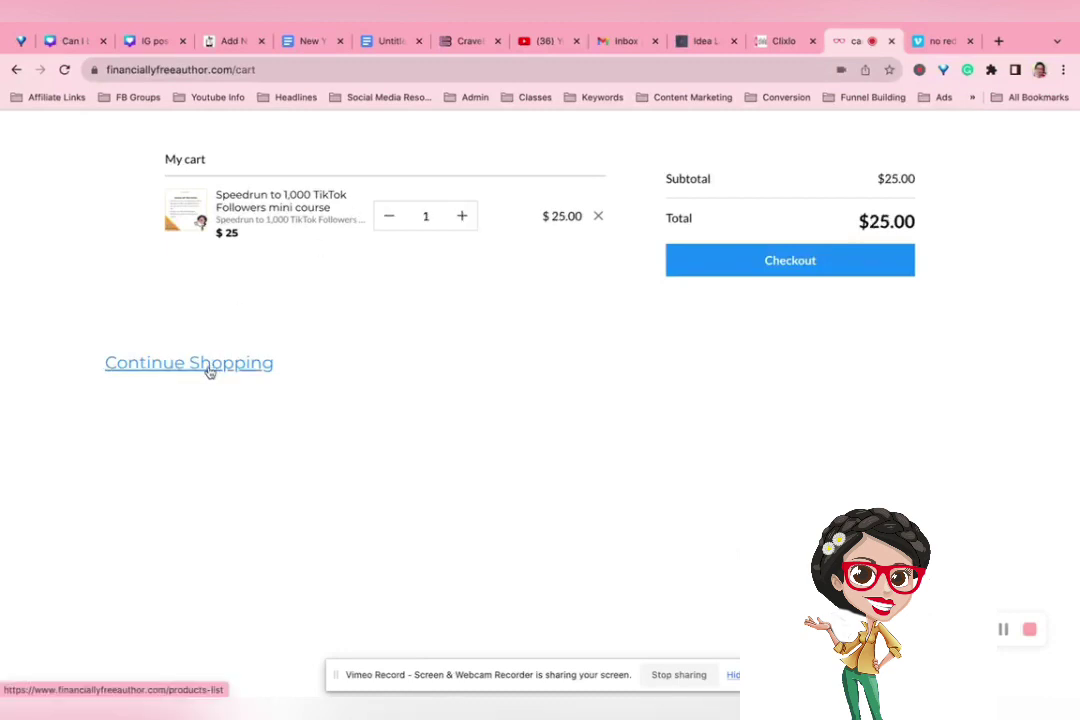
{"action": "left_click", "coordinate": [724, 258]}
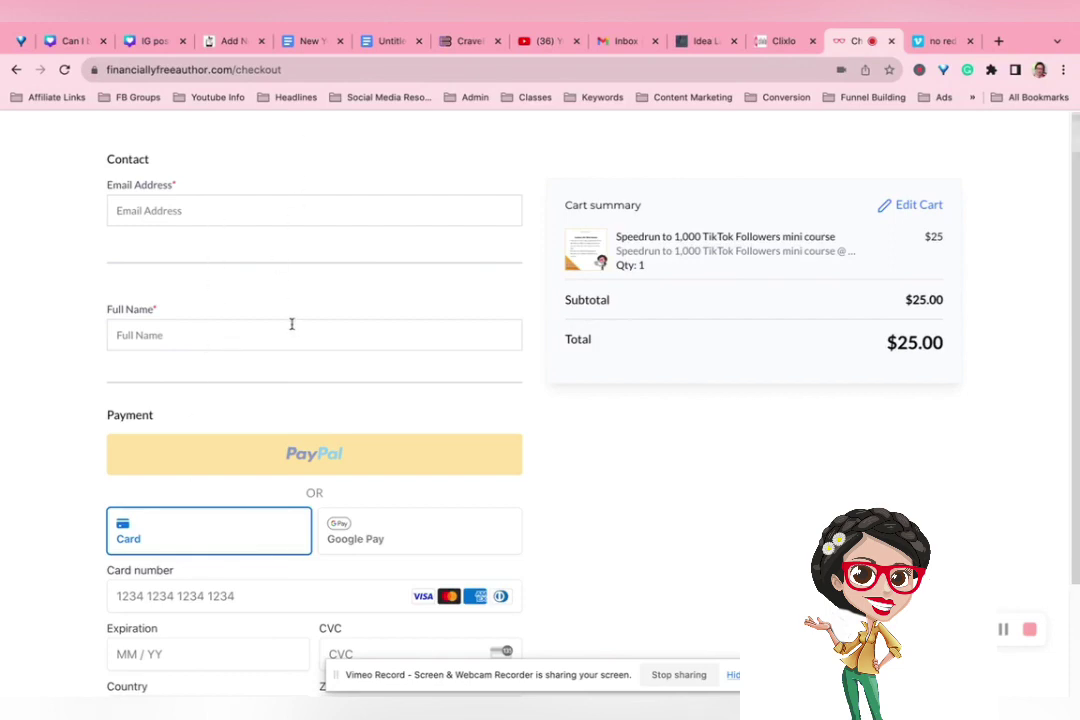
Switch back to Clixlo, view the Card Draw Funnel mini course's product information under Payments, and return to the products list.
{"action": "left_click", "coordinate": [766, 45]}
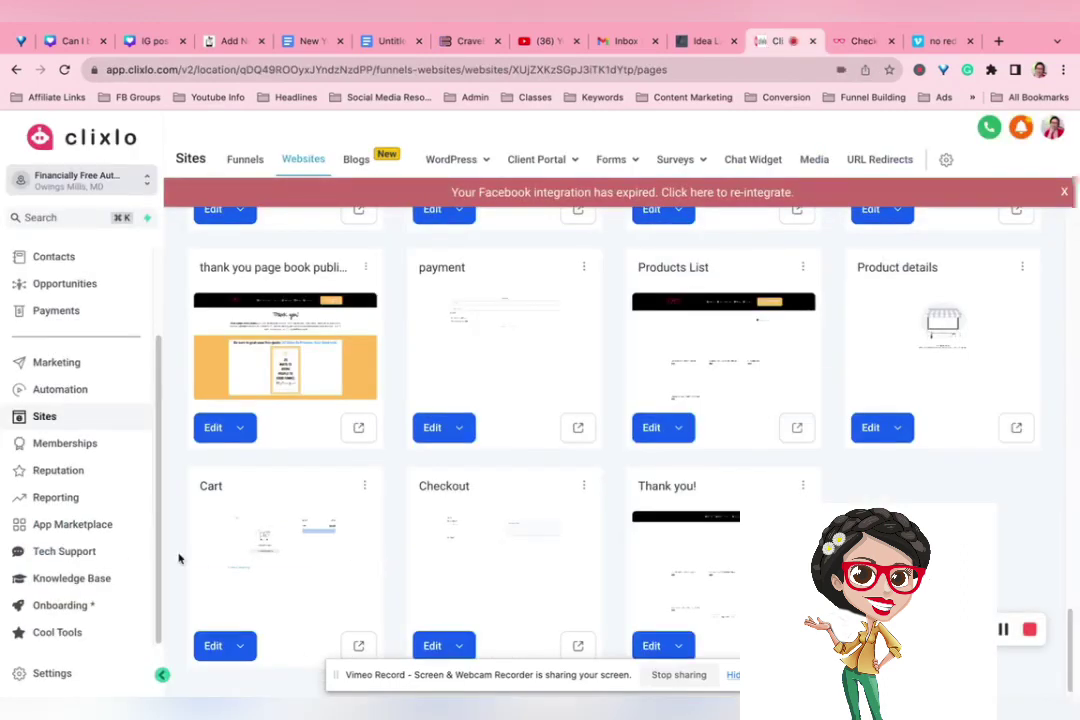
{"action": "left_click", "coordinate": [53, 317]}
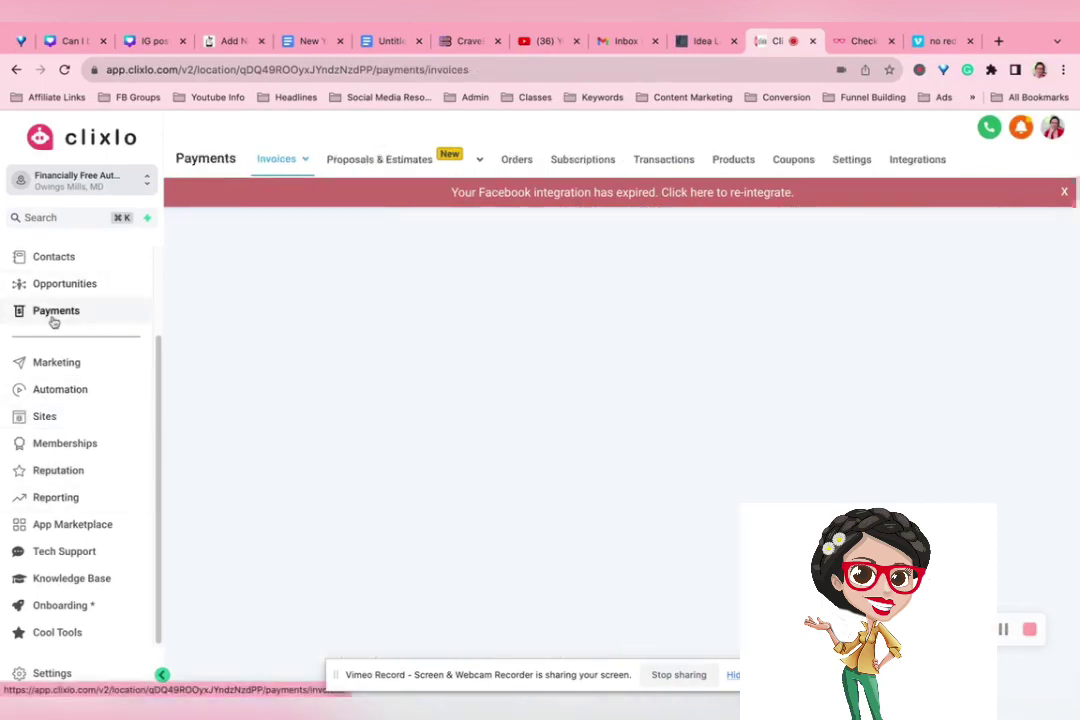
{"action": "left_click", "coordinate": [731, 159]}
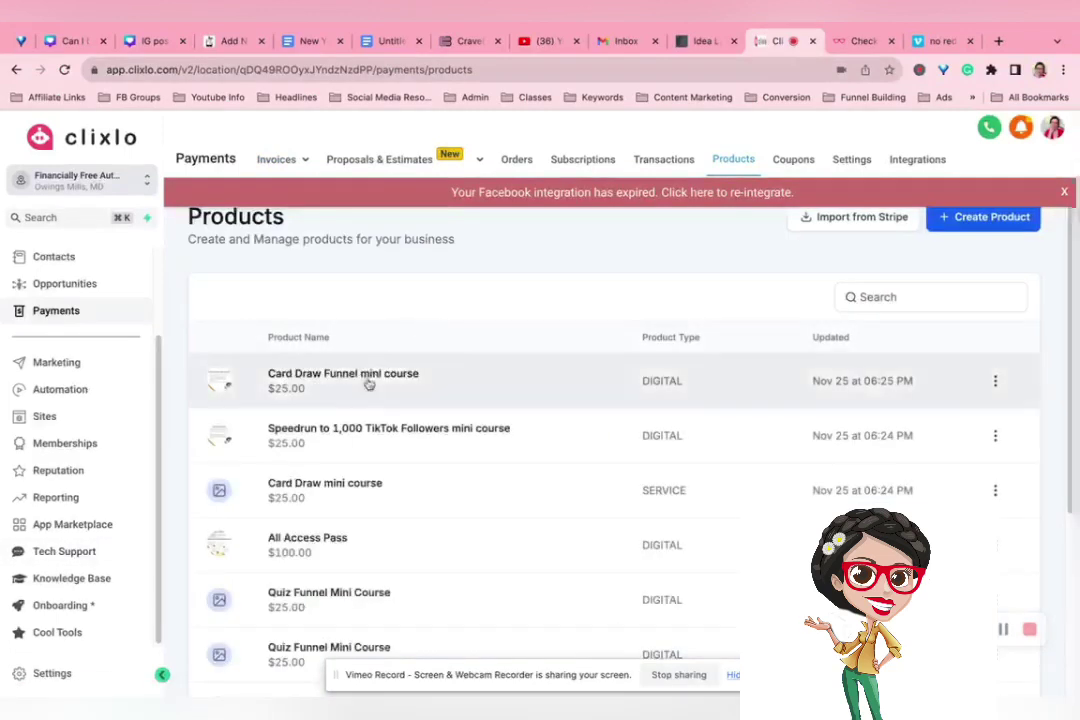
{"action": "left_click", "coordinate": [368, 384]}
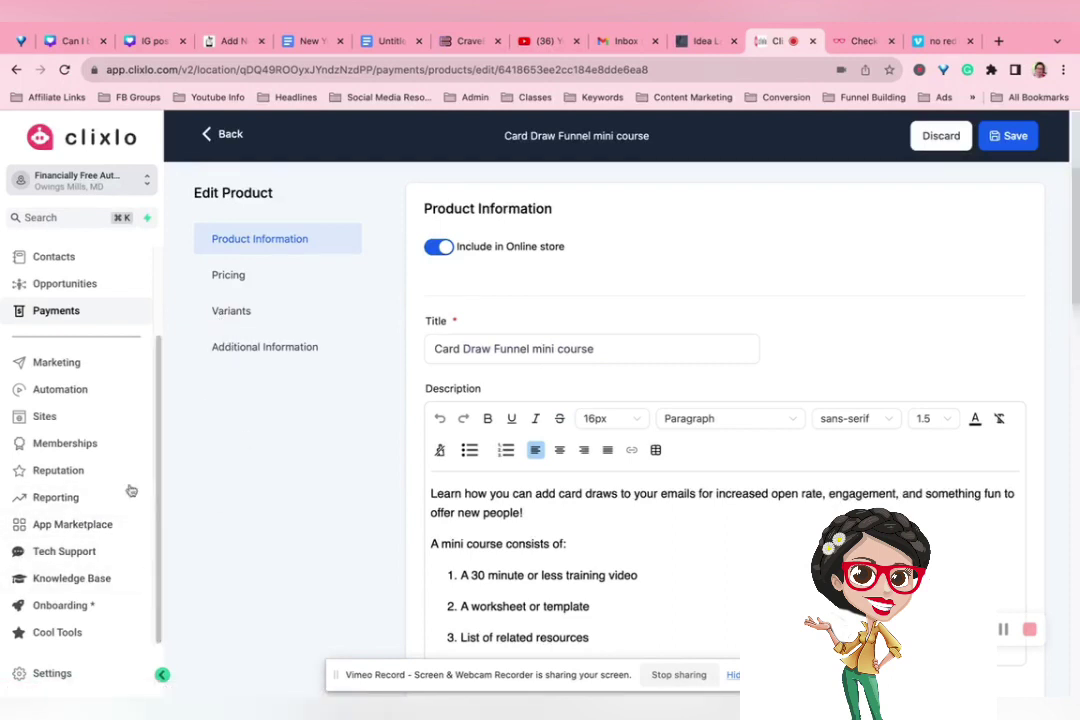
{"action": "left_click", "coordinate": [62, 314]}
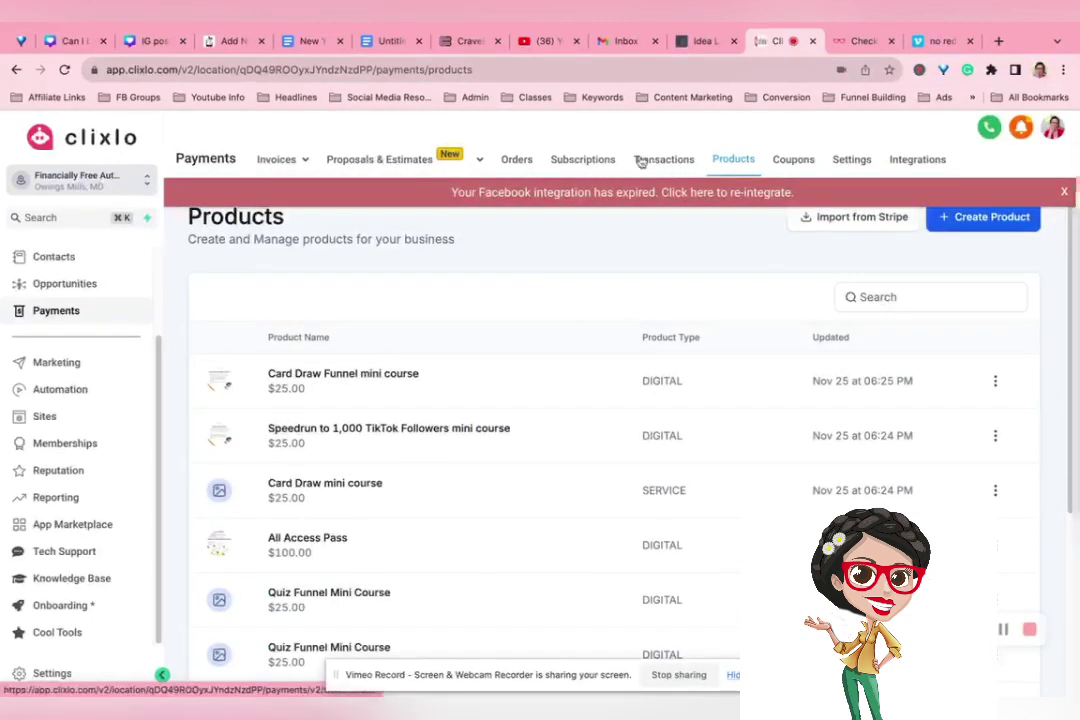
Review the order details and fulfillment section of the newest unfulfilled order, and return to the orders list.
{"action": "left_click", "coordinate": [516, 162]}
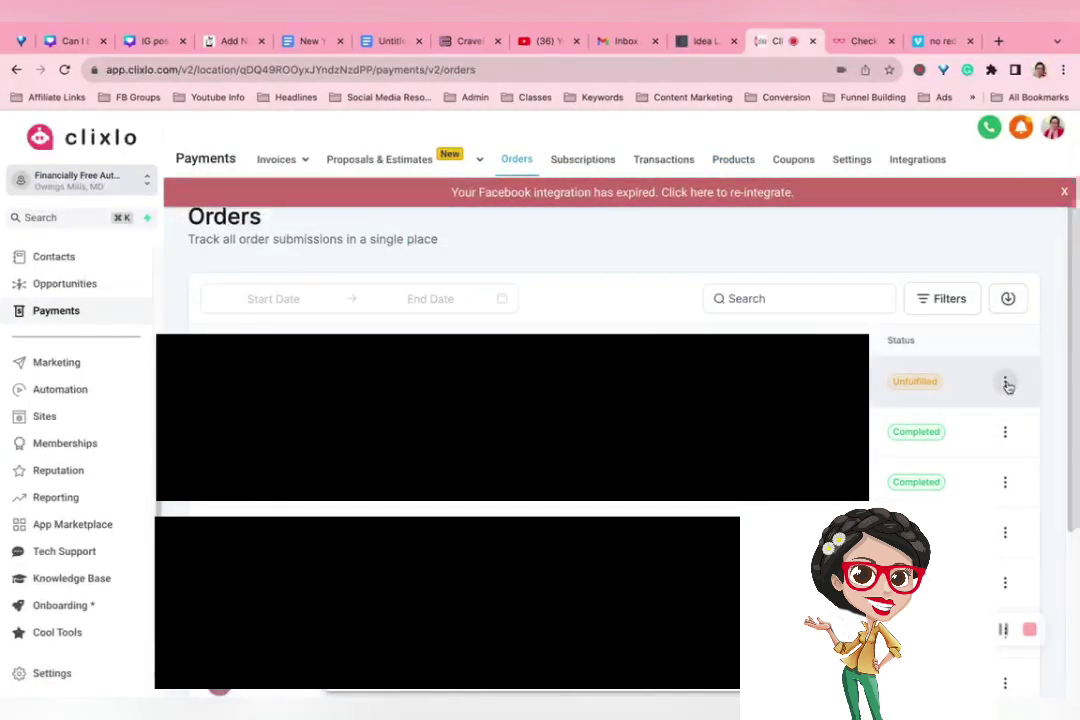
{"action": "left_click", "coordinate": [1006, 384]}
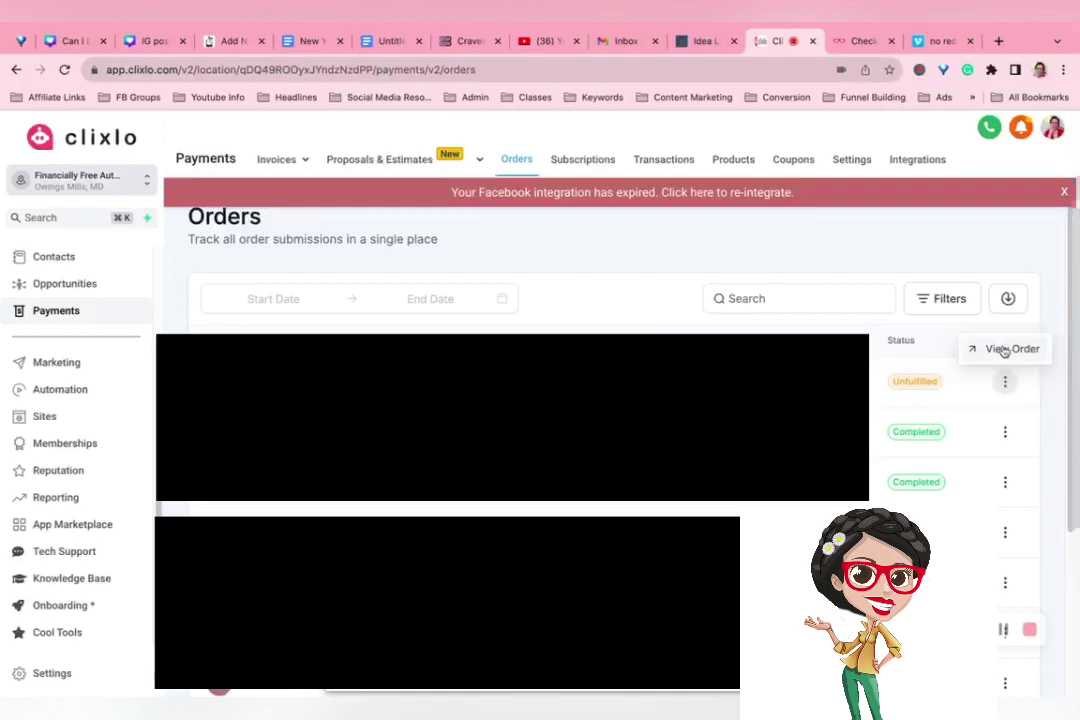
{"action": "left_click", "coordinate": [1003, 351]}
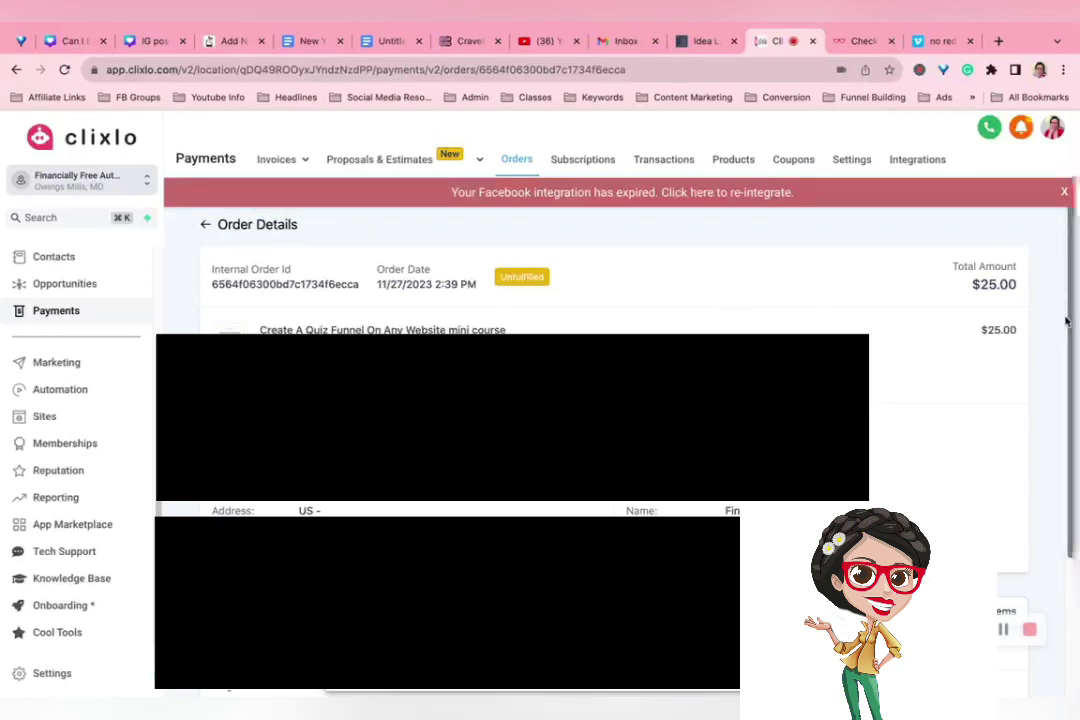
{"action": "scroll", "coordinate": [1064, 400], "scroll_direction": "down", "scroll_amount": 2}
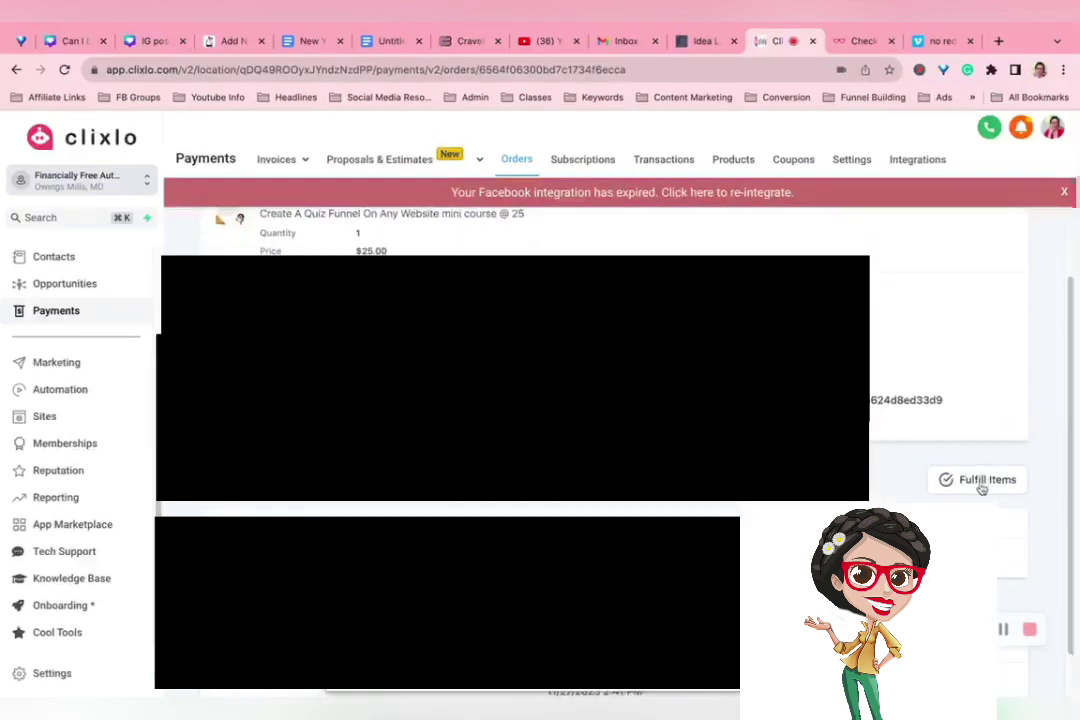
{"action": "scroll", "coordinate": [1069, 318], "scroll_direction": "down", "scroll_amount": 1}
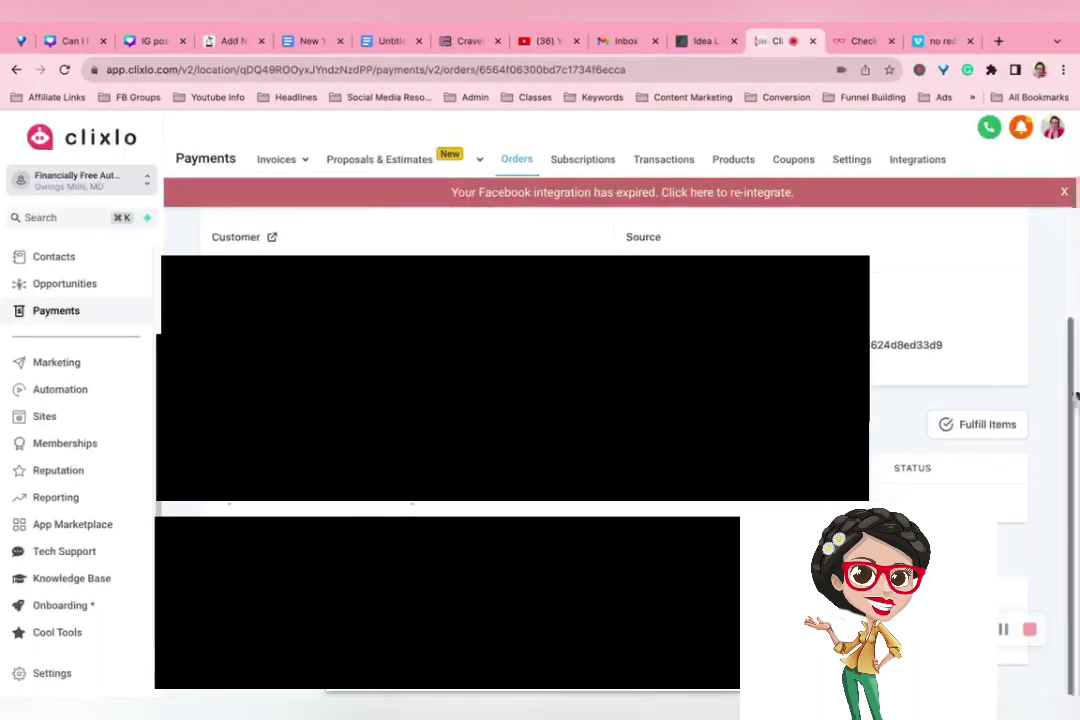
{"action": "scroll", "coordinate": [1070, 400], "scroll_direction": "up", "scroll_amount": 3}
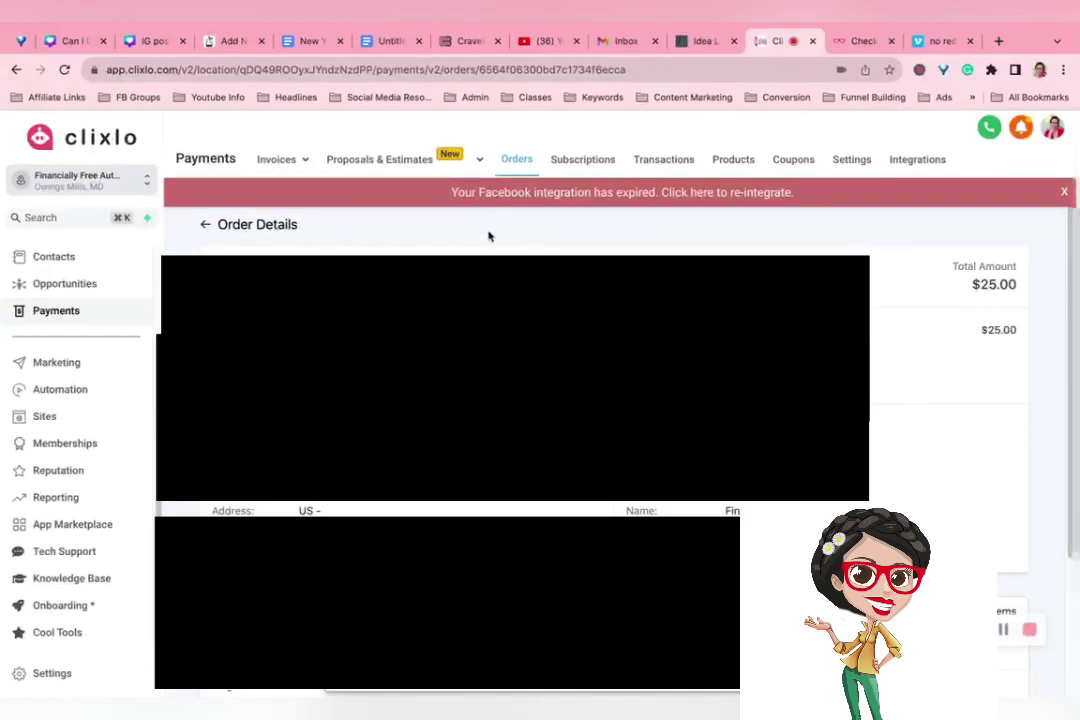
{"action": "left_click", "coordinate": [202, 226]}
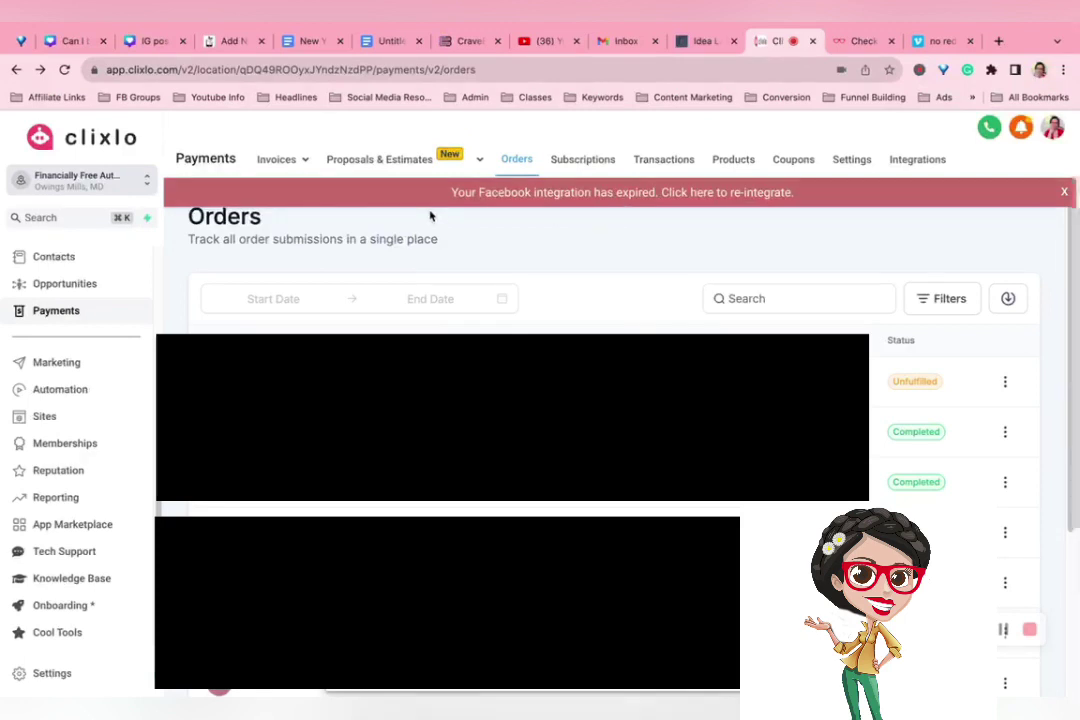
Switch to the Idea Lab account and open the Labs page in its settings.
{"action": "left_click", "coordinate": [723, 44]}
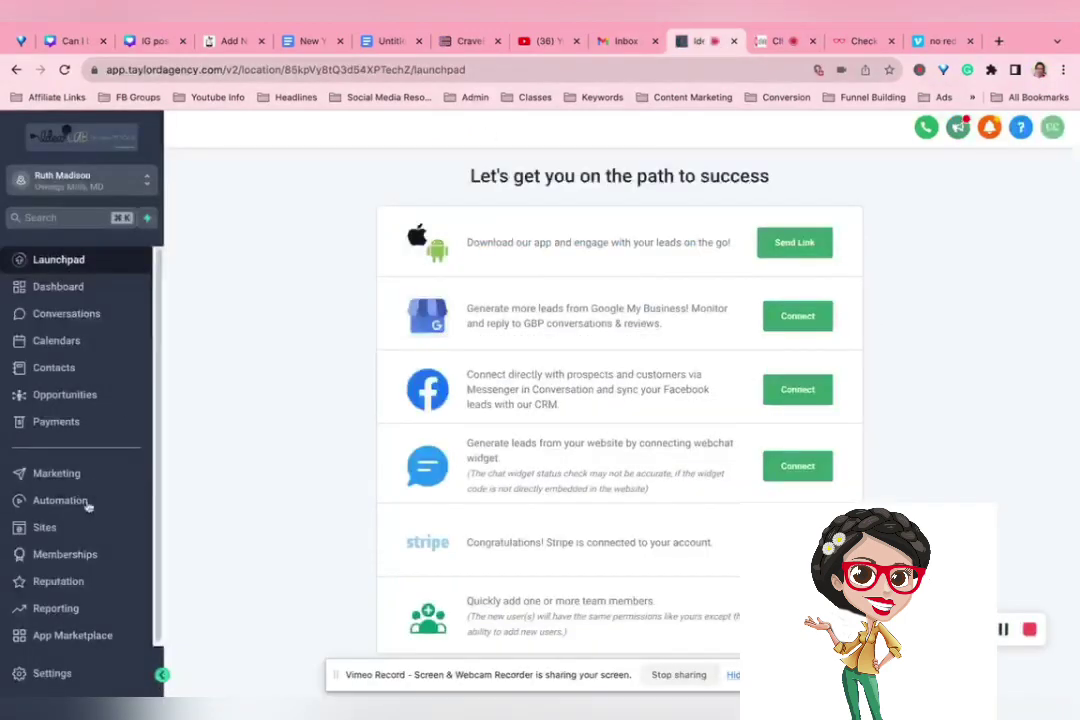
{"action": "left_click", "coordinate": [40, 677]}
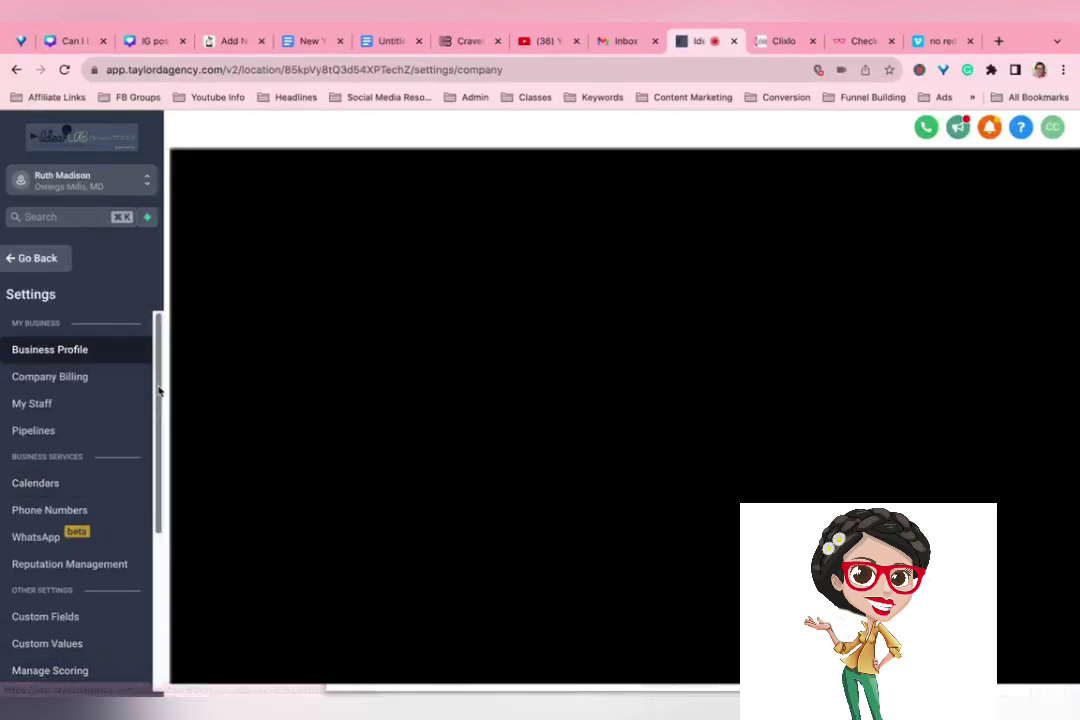
{"action": "left_click_drag", "start_coordinate": [159, 392], "coordinate": [159, 547]}
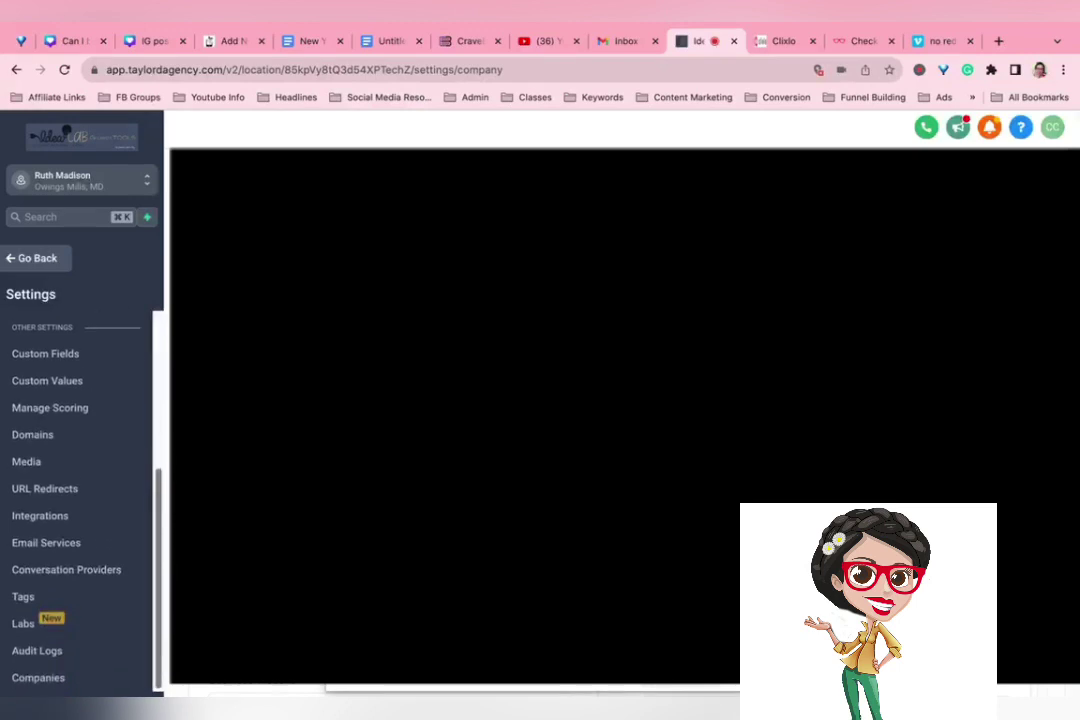
{"action": "left_click", "coordinate": [21, 628]}
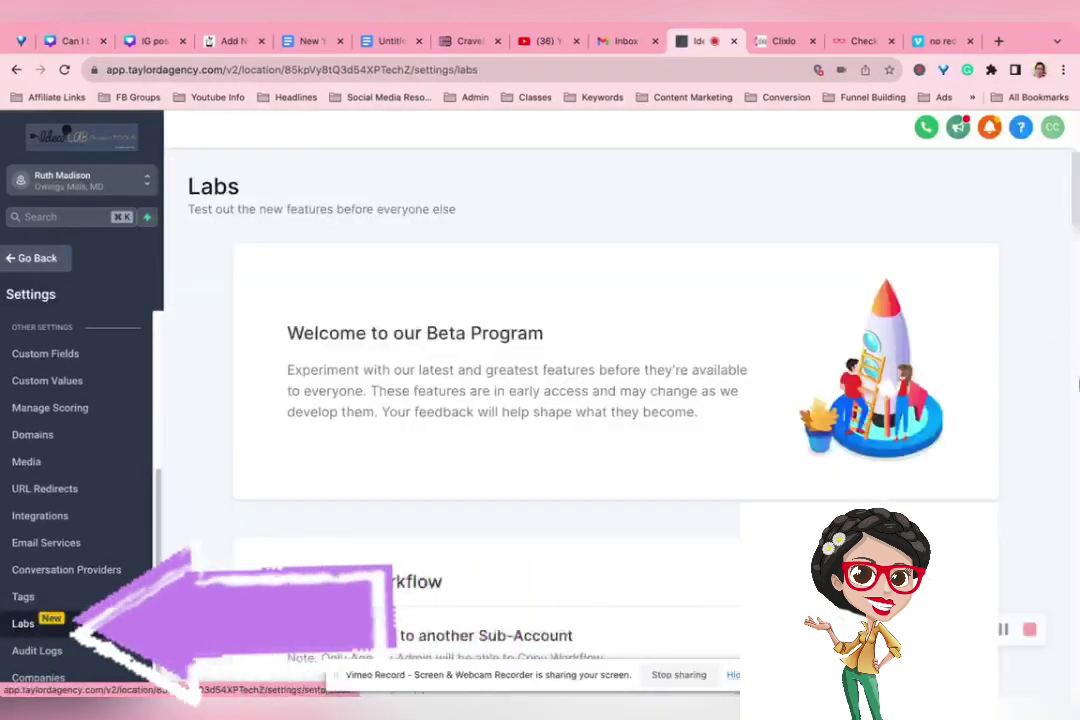
Enable the Brand New Funnel/Website Builder beta feature and leave the settings for the main menu.
{"action": "scroll", "coordinate": [1074, 245], "scroll_direction": "down", "scroll_amount": 1}
{"action": "mouse_move", "coordinate": [1077, 241]}
{"action": "left_mouse_down"}
{"action": "mouse_move", "coordinate": [1076, 390]}
{"action": "mouse_move", "coordinate": [1063, 453]}
{"action": "mouse_move", "coordinate": [1071, 664]}
{"action": "mouse_move", "coordinate": [1073, 478]}
{"action": "left_mouse_up"}
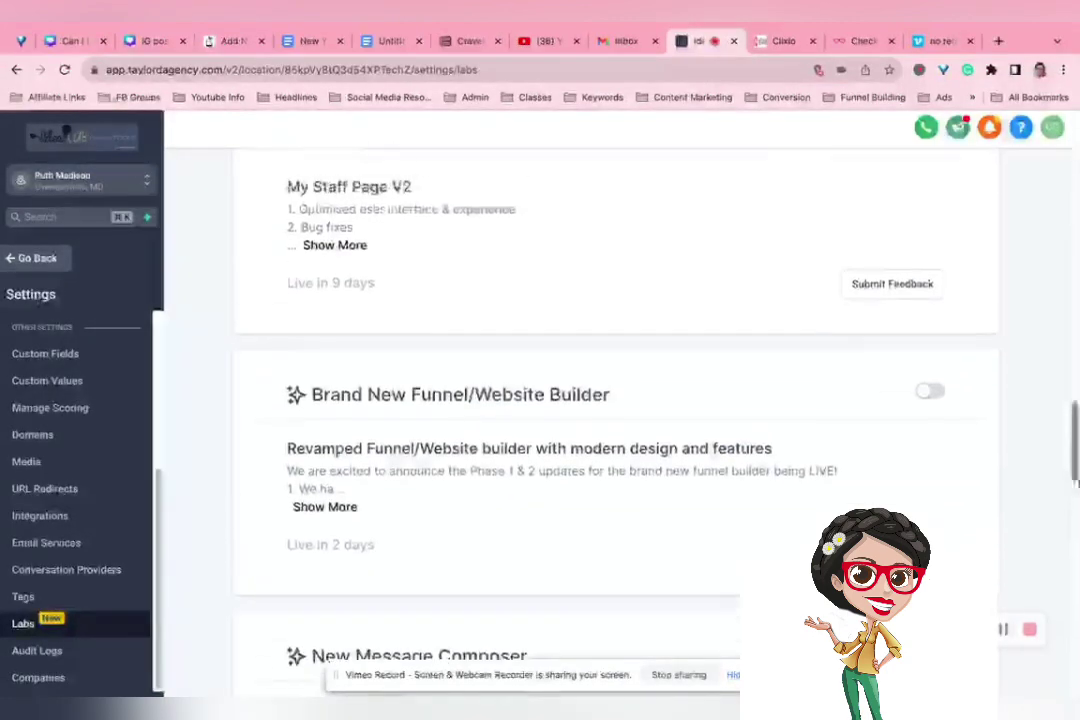
{"action": "left_click", "coordinate": [930, 397]}
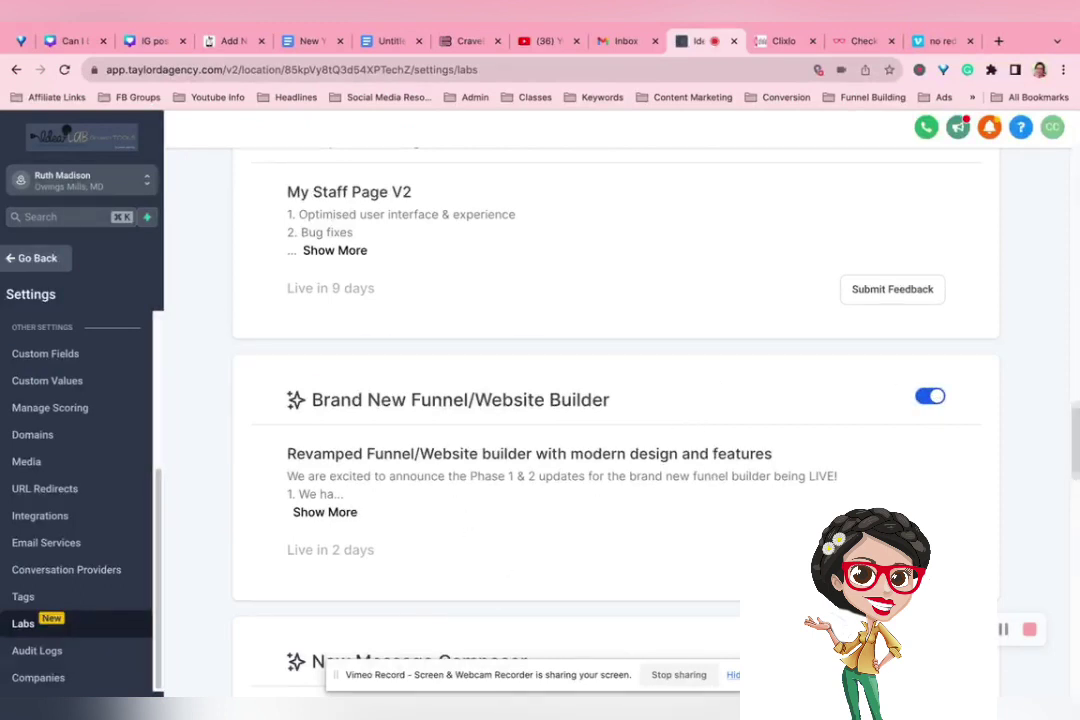
{"action": "mouse_move", "coordinate": [358, 558]}
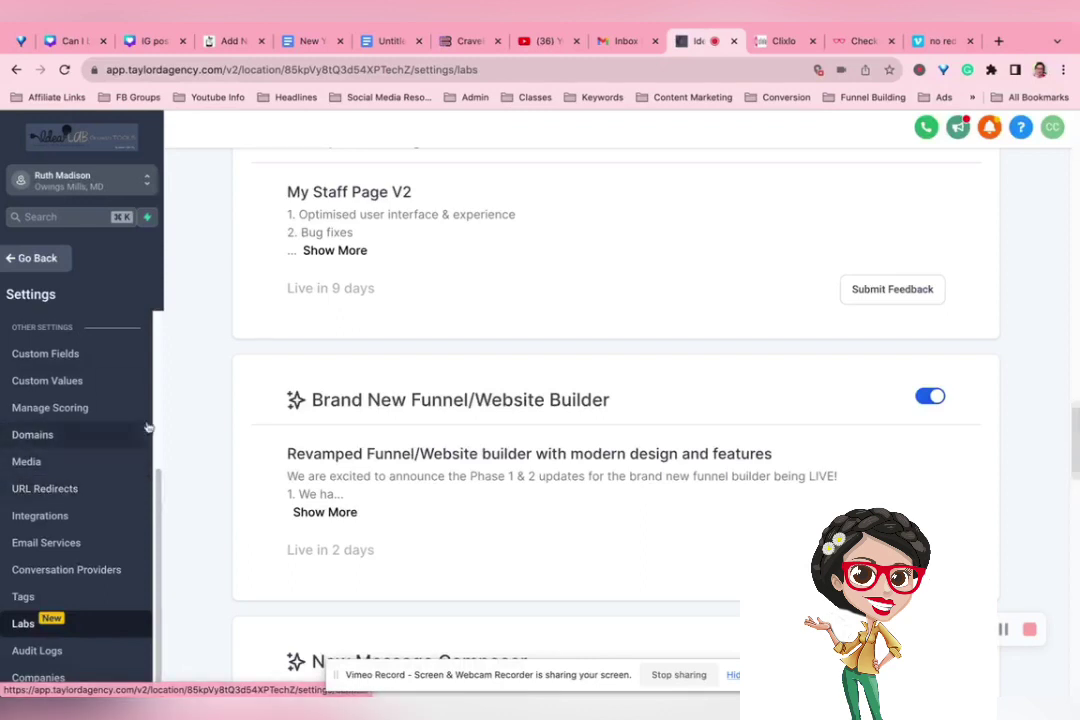
{"action": "scroll", "coordinate": [80, 350], "scroll_direction": "up", "scroll_amount": 5}
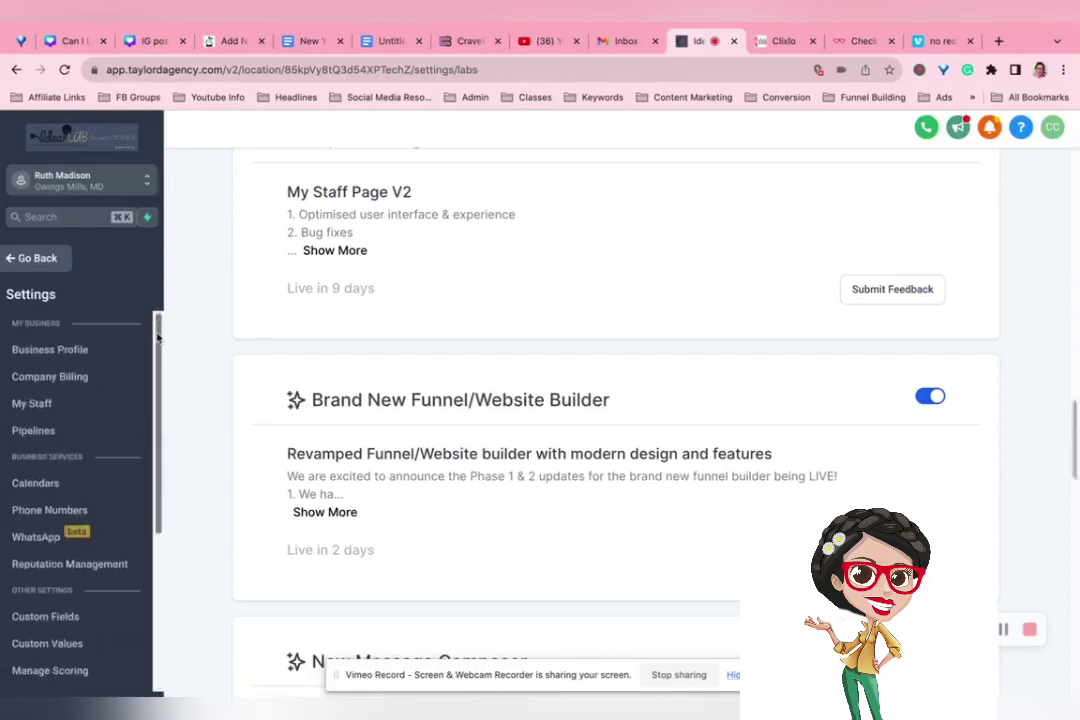
{"action": "left_click", "coordinate": [12, 259]}
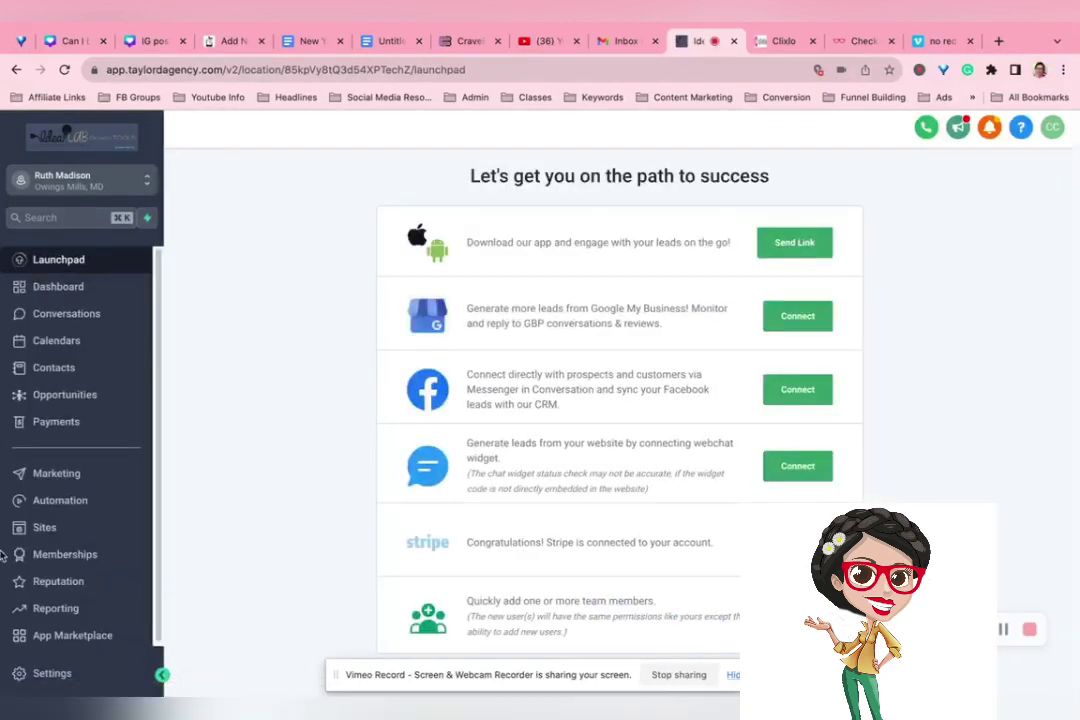
Open the Author Website under Sites and create a new page named shop, filling in its path.
{"action": "left_click", "coordinate": [45, 528]}
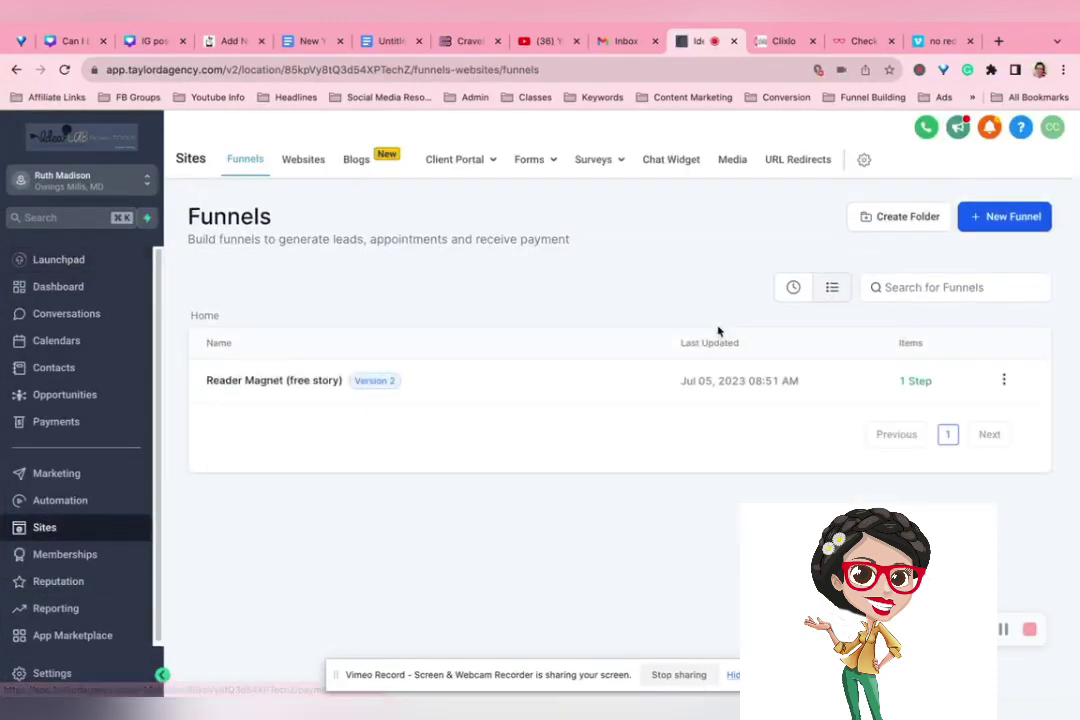
{"action": "left_click", "coordinate": [305, 160]}
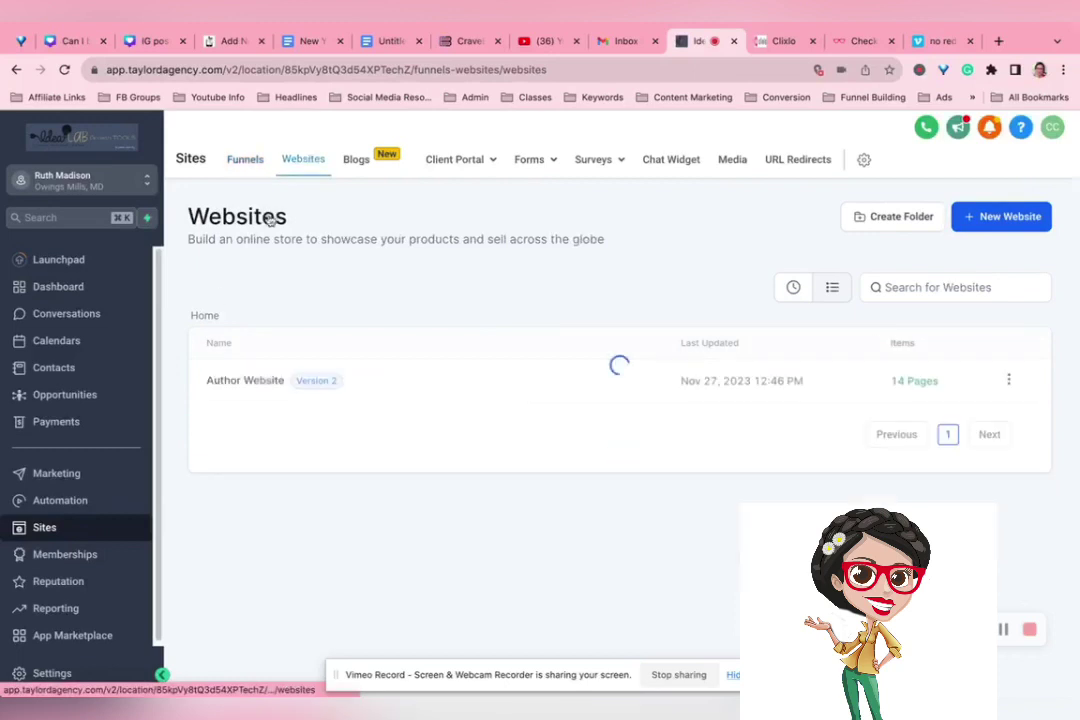
{"action": "left_click", "coordinate": [244, 381]}
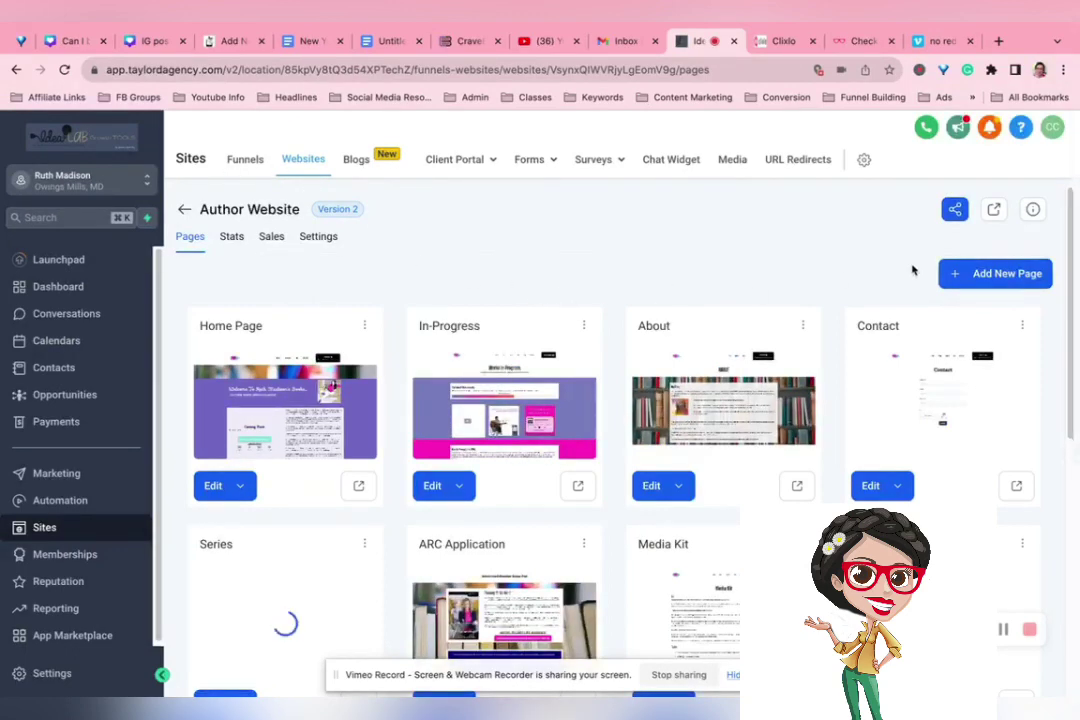
{"action": "left_click", "coordinate": [986, 282]}
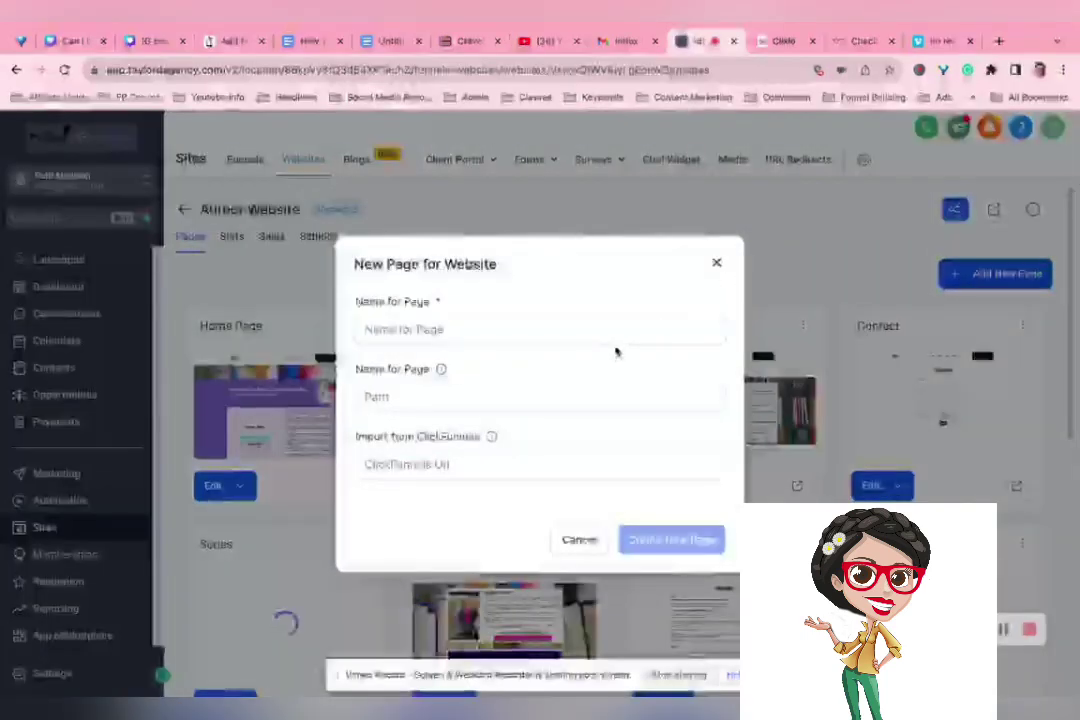
{"action": "left_click", "coordinate": [600, 327]}
{"action": "type", "text": "shop"}
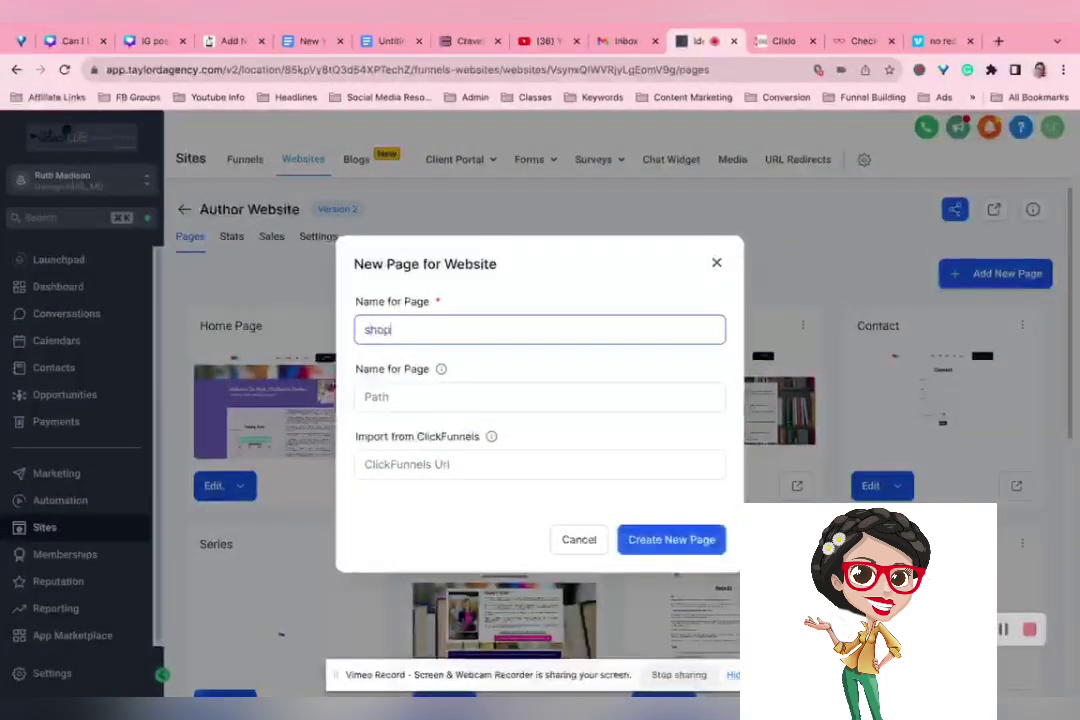
{"action": "left_click", "coordinate": [552, 397]}
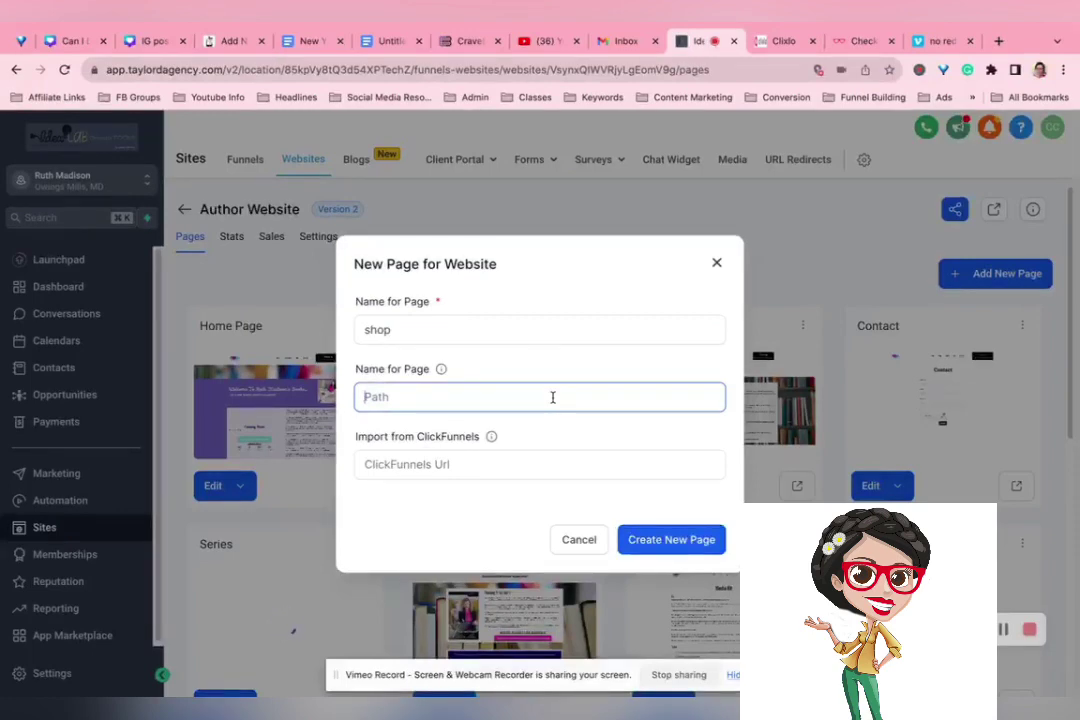
{"action": "type", "text": "p"}
{"action": "left_click", "coordinate": [682, 540]}
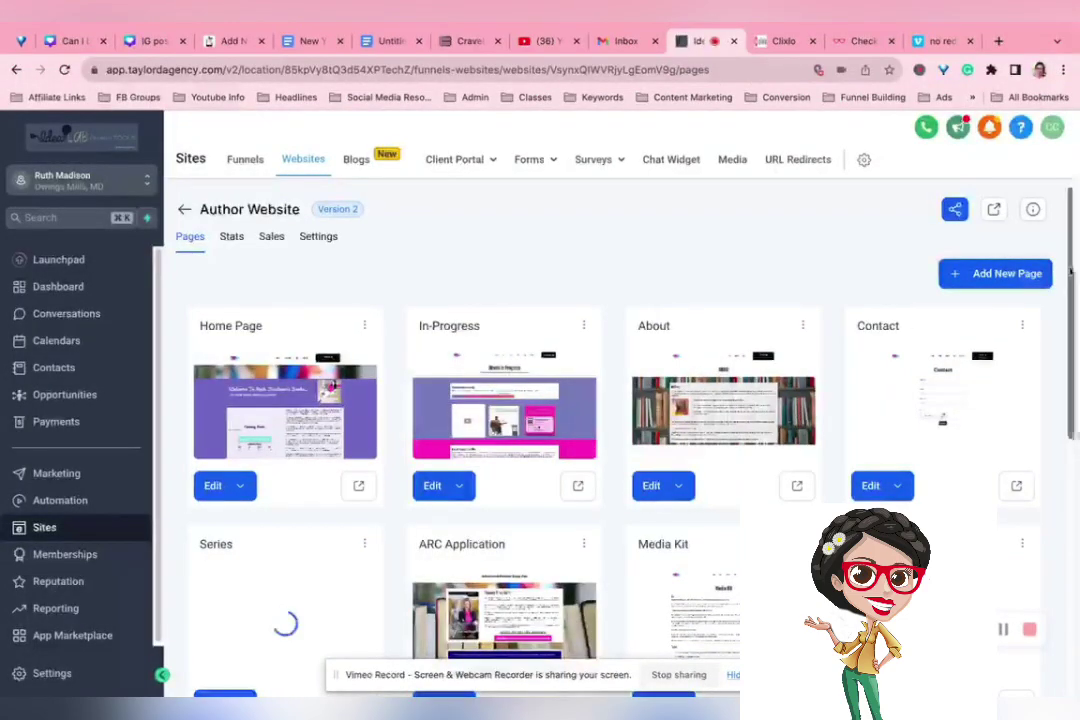
Open the new shop page in the page builder and add an online store to the site.
{"action": "scroll", "coordinate": [1073, 300], "scroll_direction": "down", "scroll_amount": 3}
{"action": "scroll", "coordinate": [1052, 493], "scroll_direction": "down", "scroll_amount": 2}
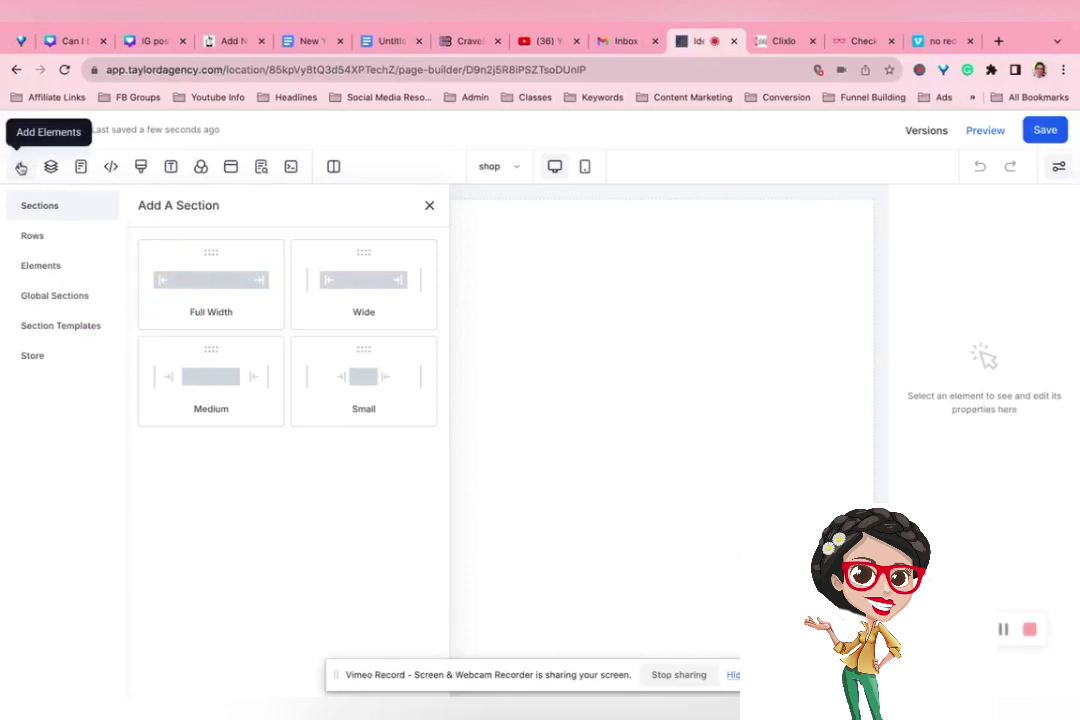
{"action": "left_click", "coordinate": [48, 361]}
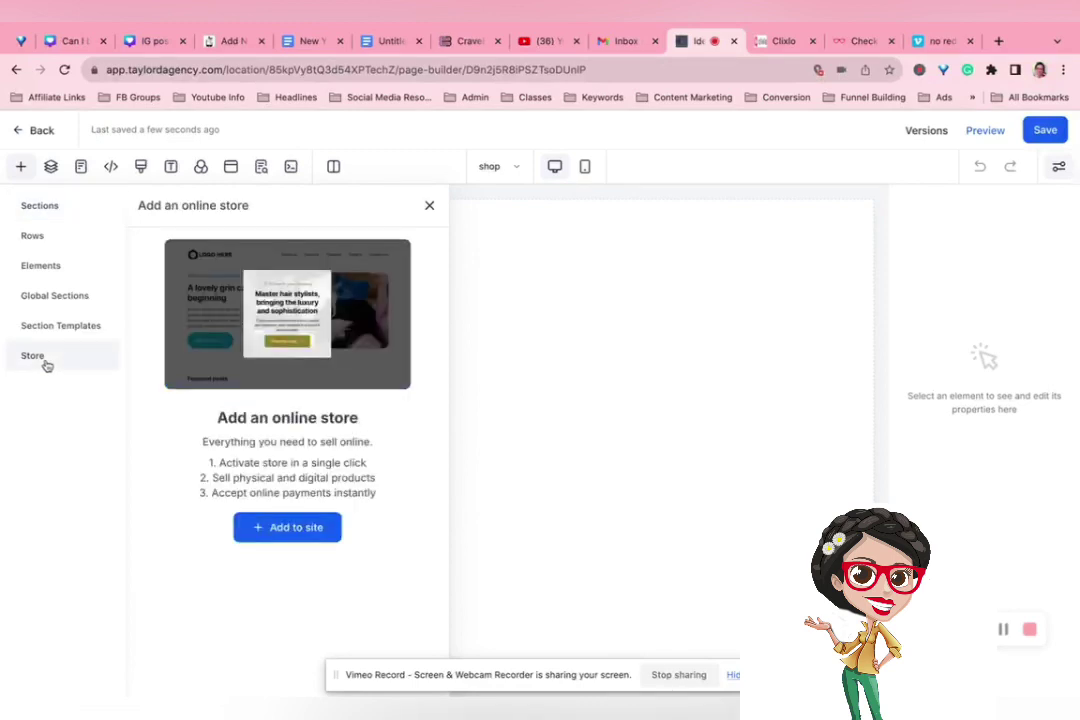
{"action": "left_click", "coordinate": [287, 527]}
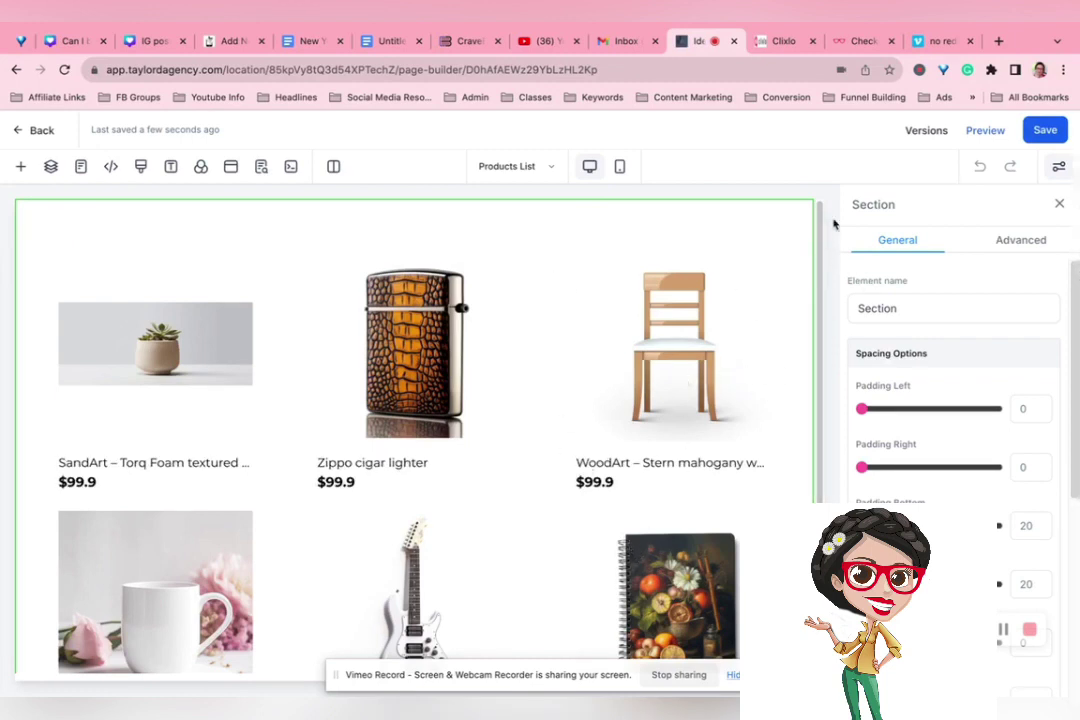
Set the Products List page's SEO title and description to "store" and save the page.
{"action": "left_click", "coordinate": [1047, 131]}
{"action": "left_click", "coordinate": [1045, 131]}
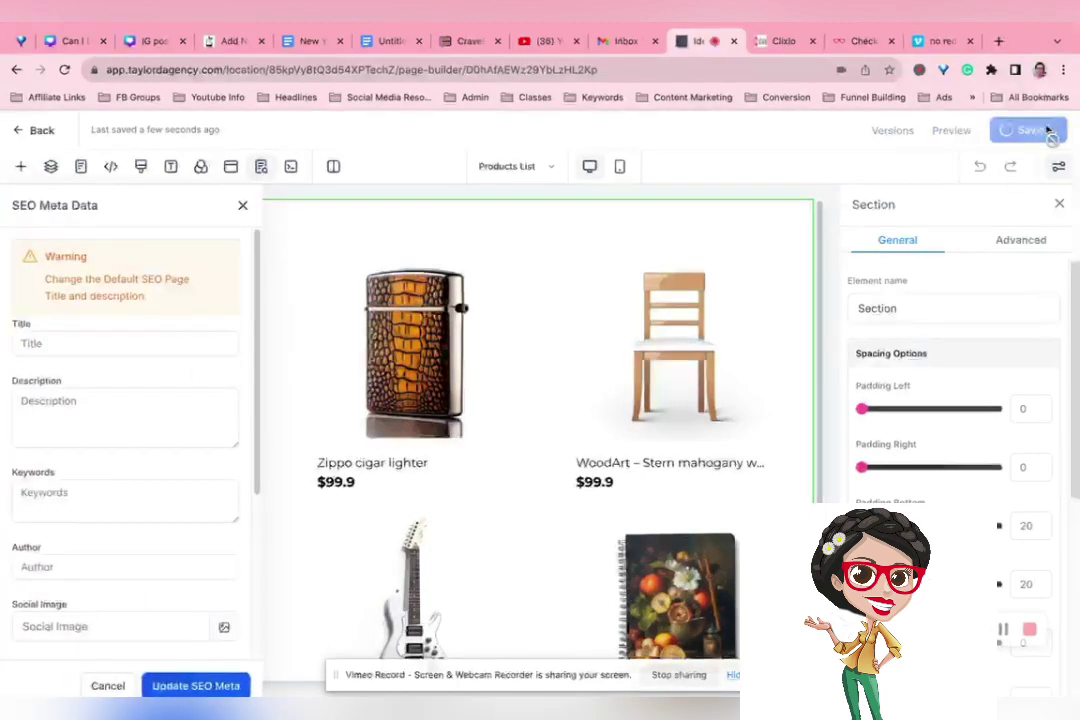
{"action": "left_click", "coordinate": [93, 344]}
{"action": "type", "text": "store"}
{"action": "key", "text": "Tab"}
{"action": "type", "text": "store"}
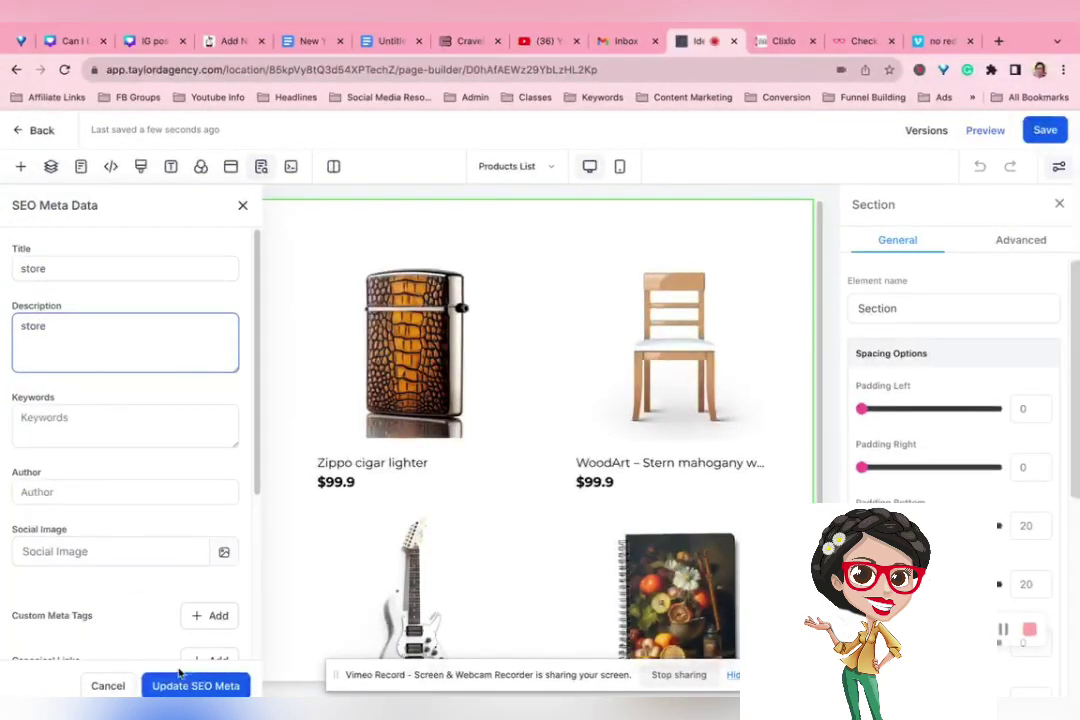
{"action": "left_click", "coordinate": [186, 686]}
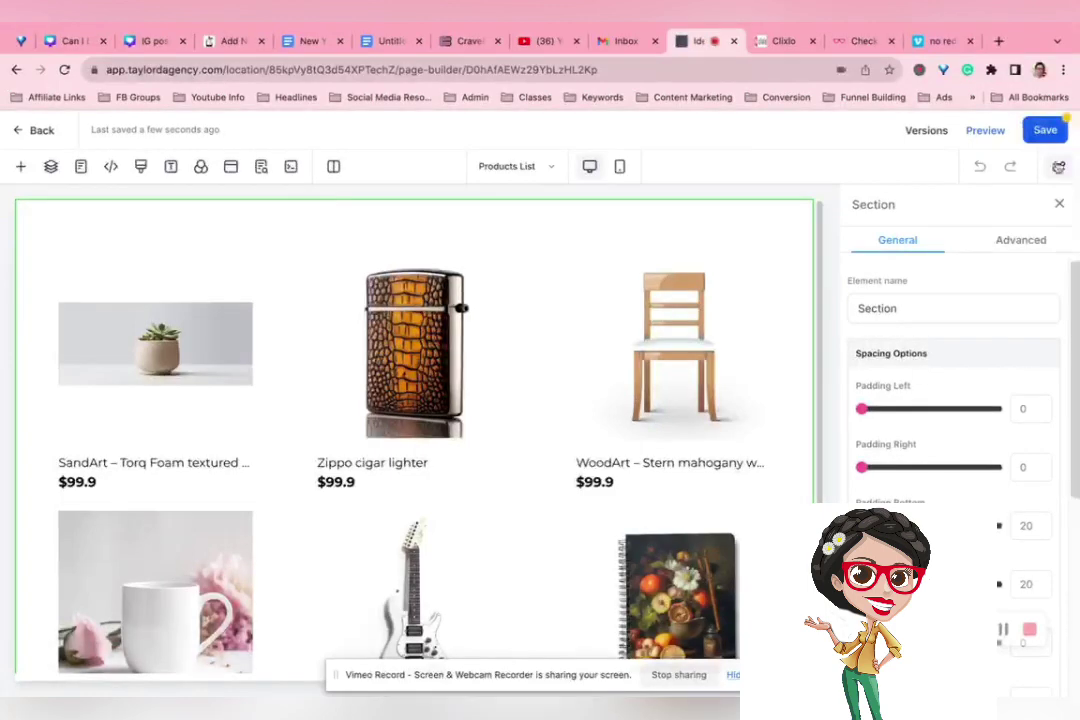
{"action": "left_click", "coordinate": [1047, 128]}
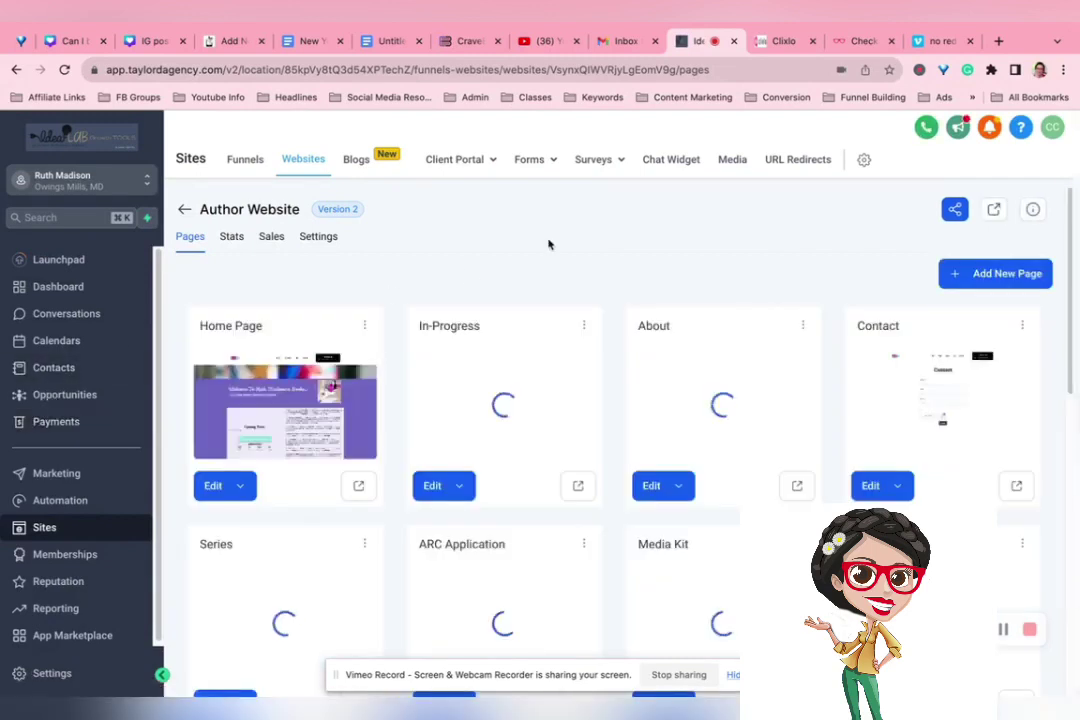
Open the product information of the Thawing An Ice Heart paperback in the Payments products list.
{"action": "left_click", "coordinate": [38, 424]}
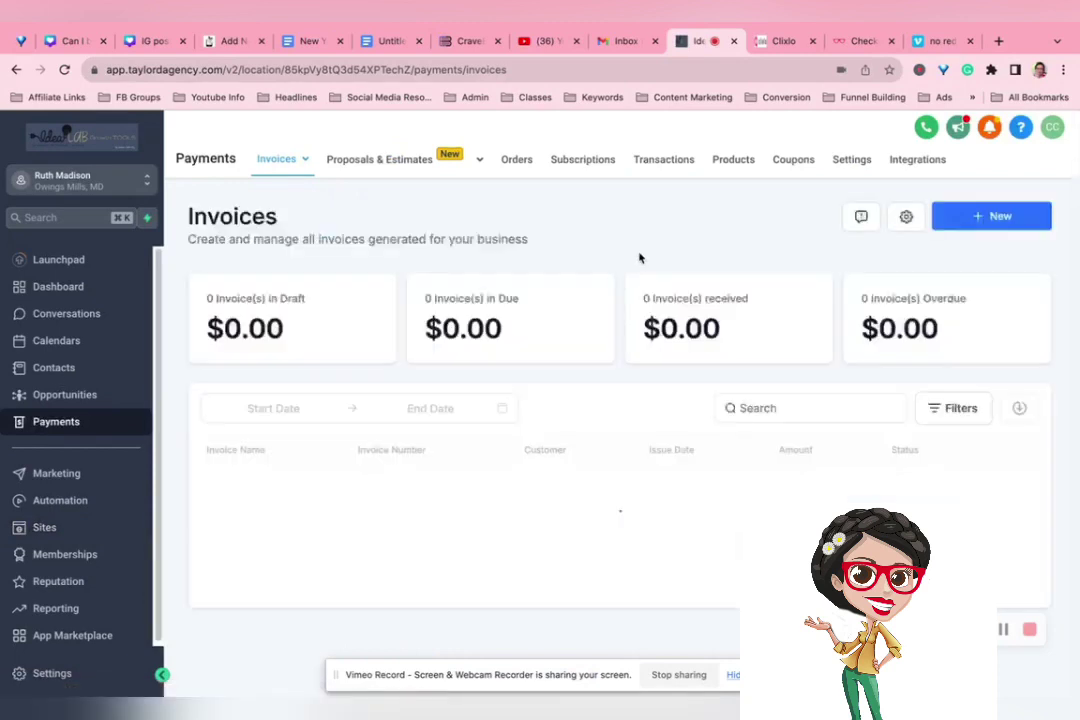
{"action": "left_click", "coordinate": [733, 160]}
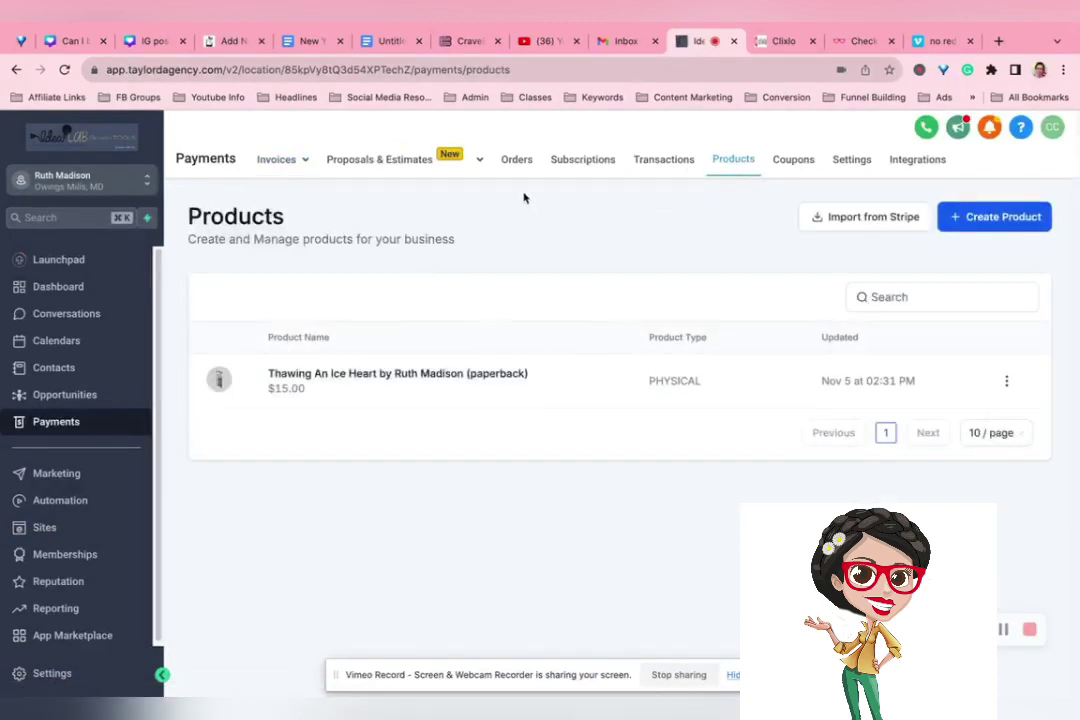
{"action": "left_click", "coordinate": [404, 381]}
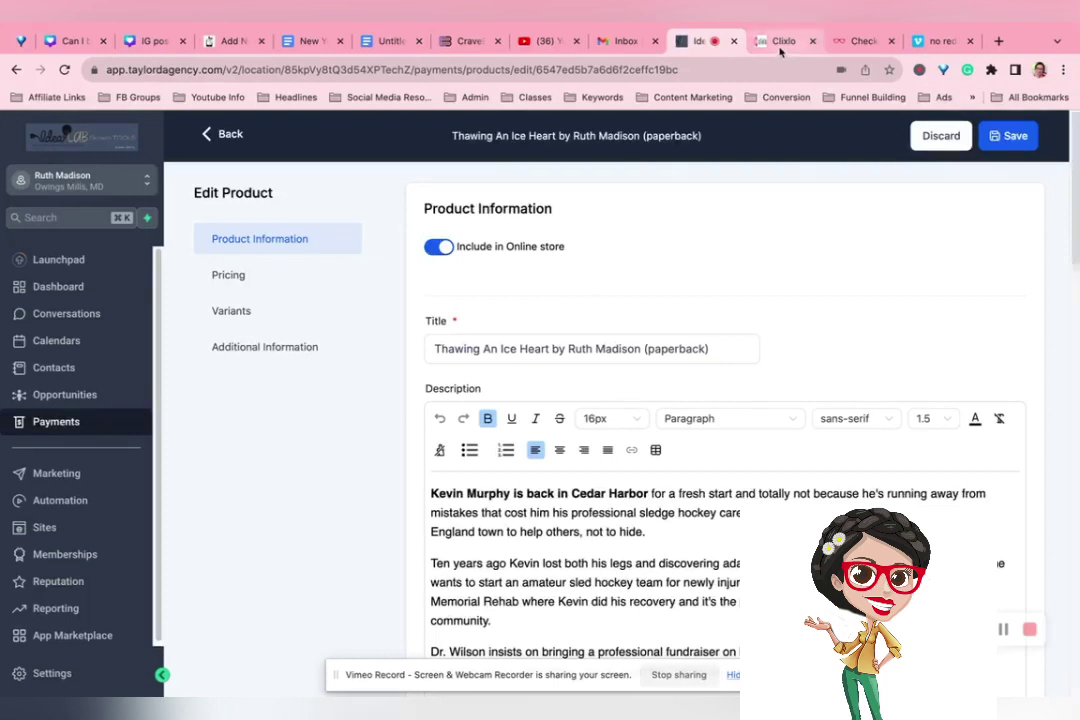
Load the author site's live /store address in a new browser tab.
{"action": "left_click", "coordinate": [998, 41]}
{"action": "type", "text": "www.ruth"}
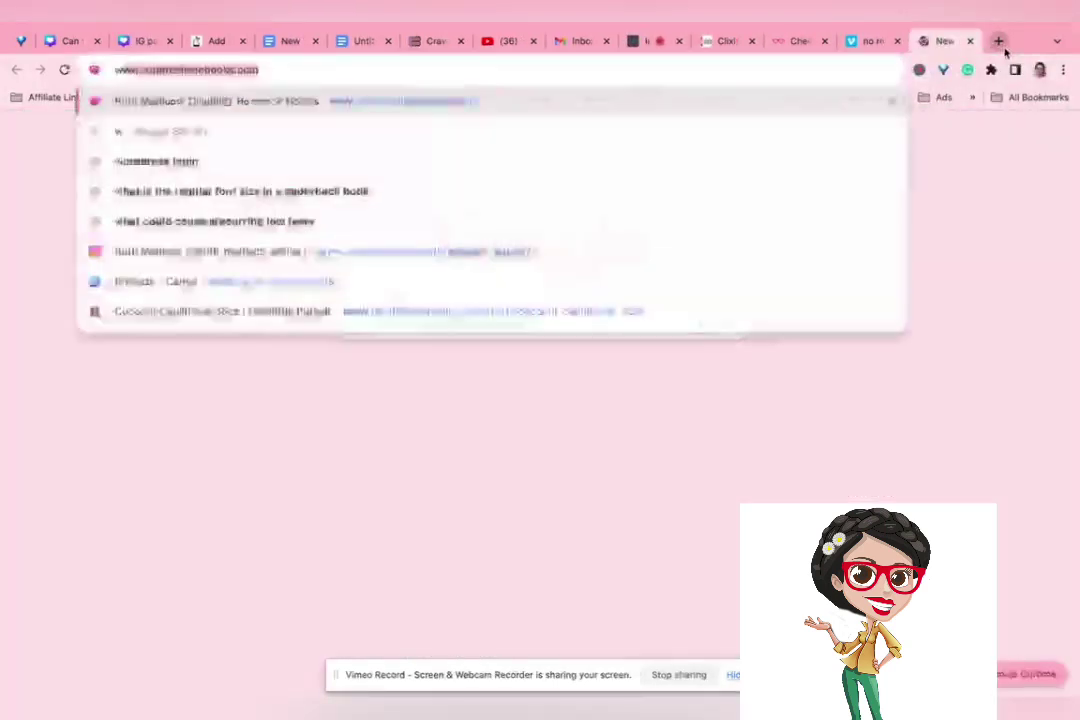
{"action": "type", "text": "madisonbo"}
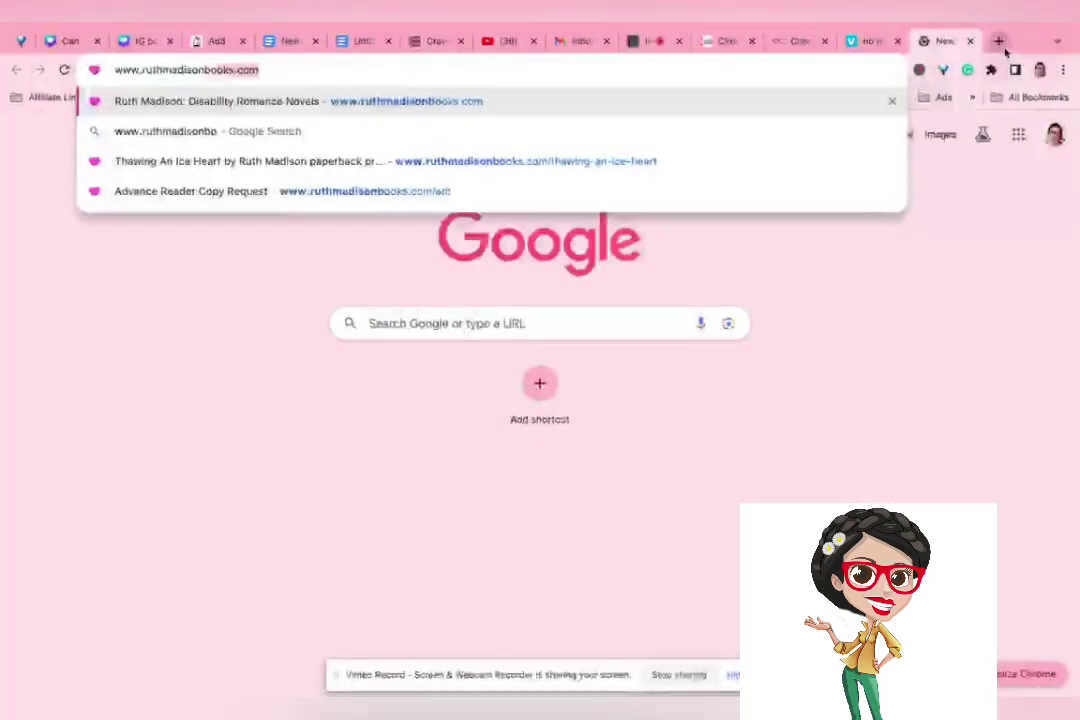
{"action": "type", "text": "oks.com/store"}
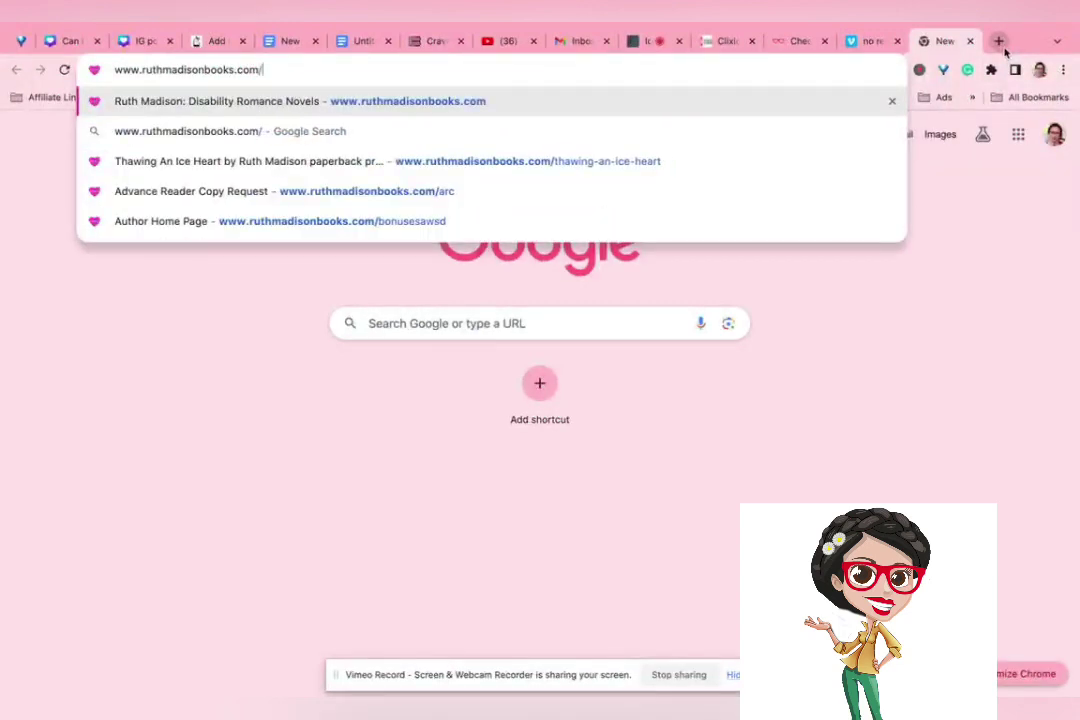
{"action": "key", "text": "Return"}
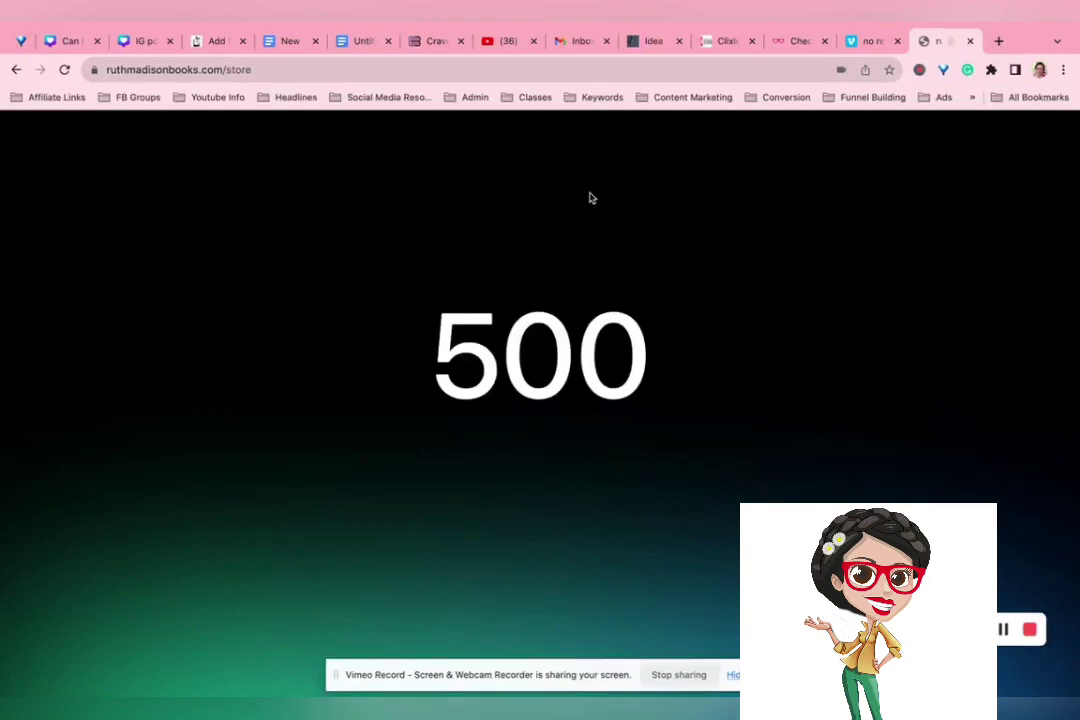
Switch back to the Idea Lab account and display the Websites list under Sites.
{"action": "left_click", "coordinate": [646, 41]}
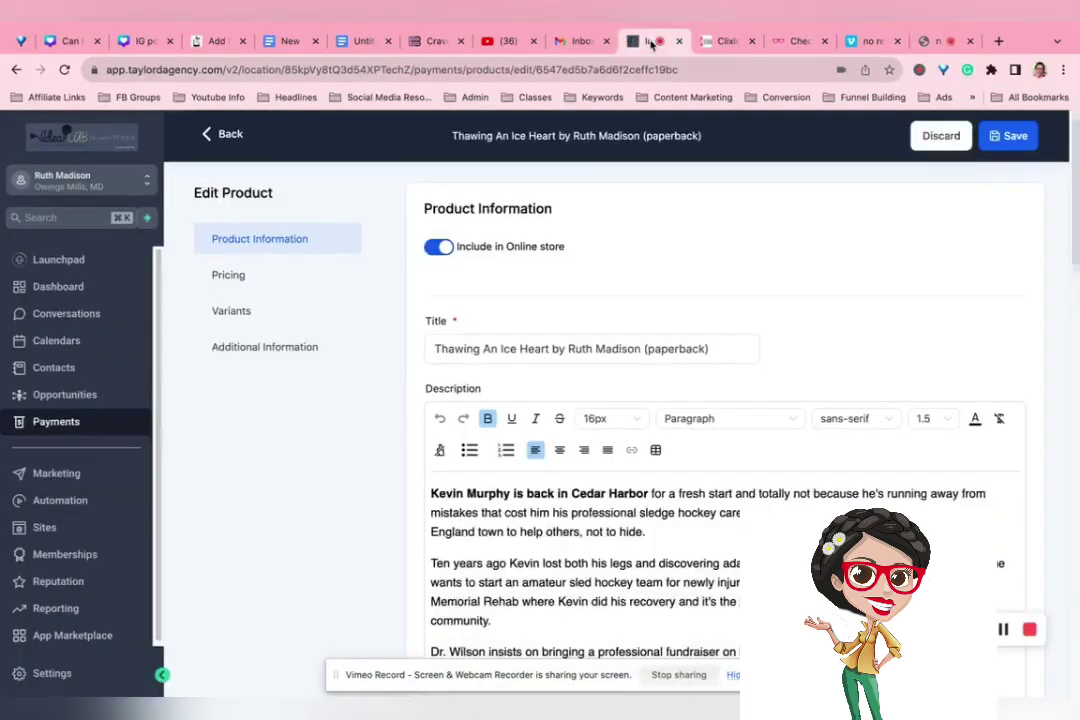
{"action": "left_click", "coordinate": [38, 533]}
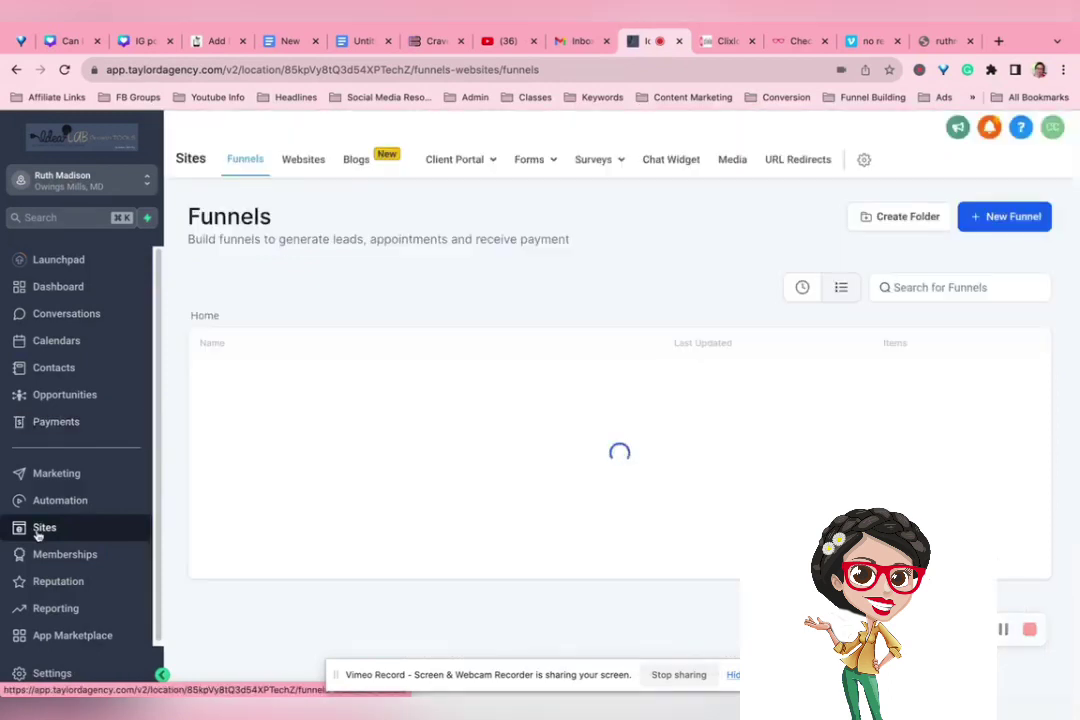
{"action": "left_click", "coordinate": [302, 161]}
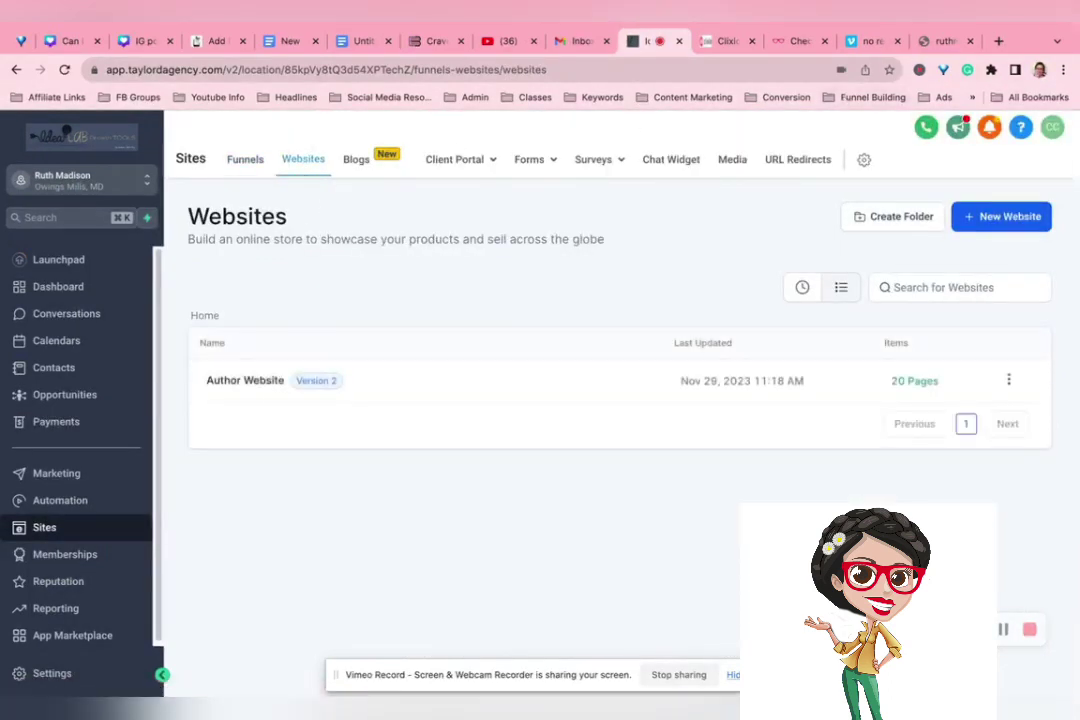
Return to the live site tab and load the /shop address instead of /store.
{"action": "left_click", "coordinate": [940, 41]}
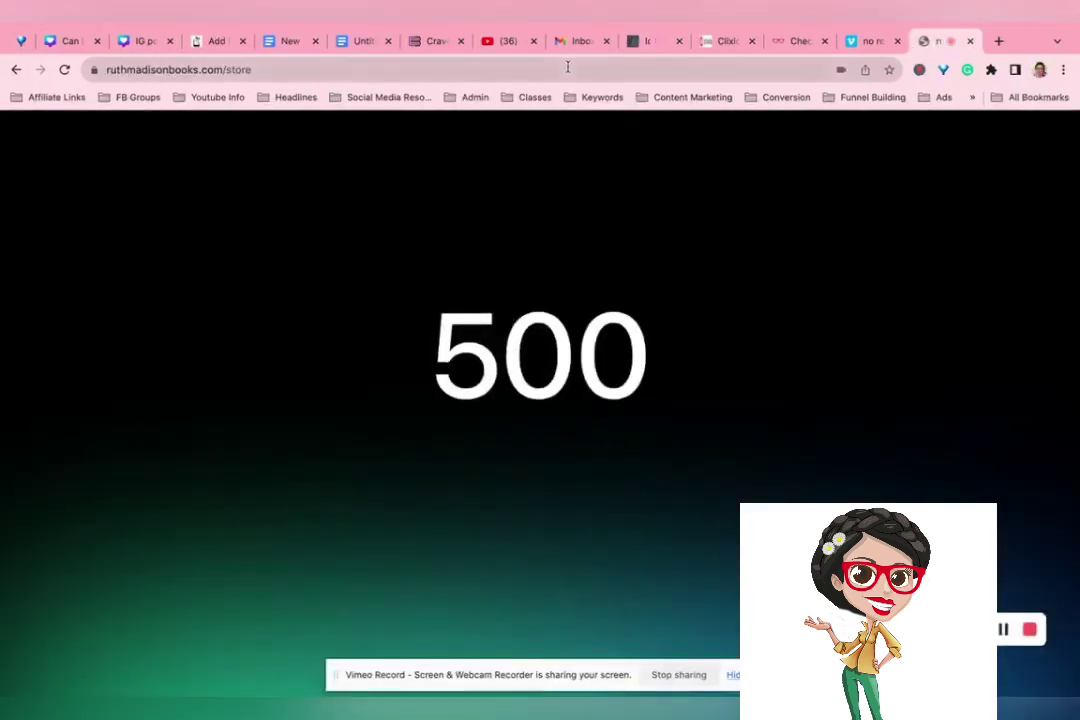
{"action": "left_click", "coordinate": [567, 67]}
{"action": "left_click", "coordinate": [567, 64]}
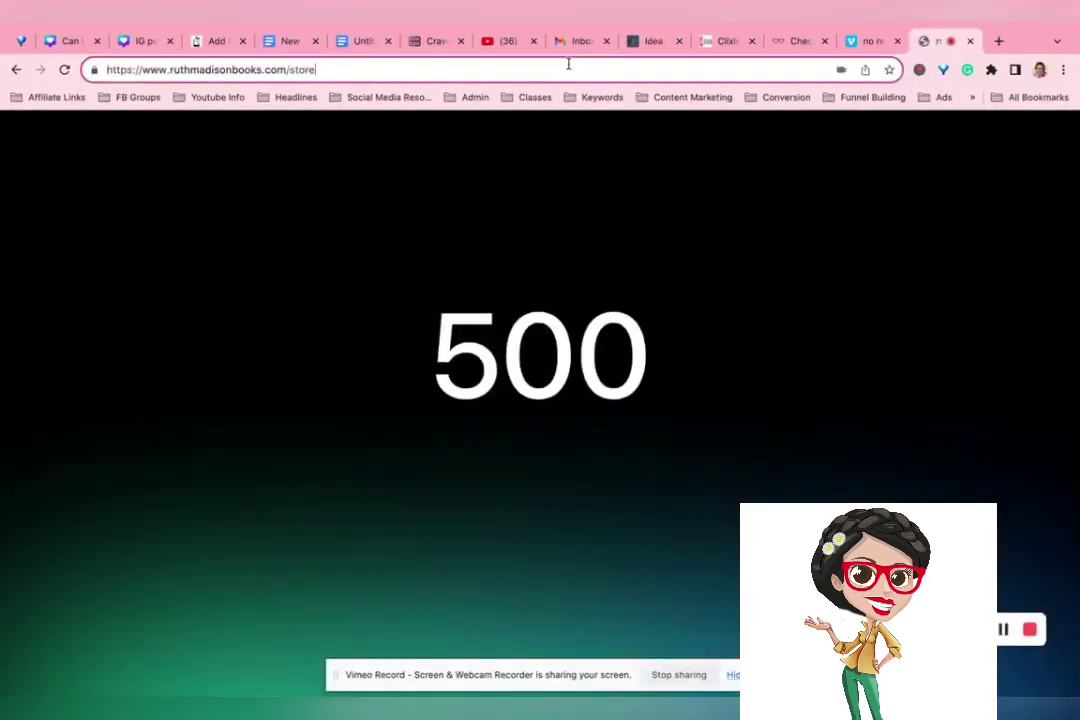
{"action": "key", "text": "BackSpace"}
{"action": "key", "text": "BackSpace"}
{"action": "key", "text": "BackSpace"}
{"action": "key", "text": "BackSpace"}
{"action": "type", "text": "h"}
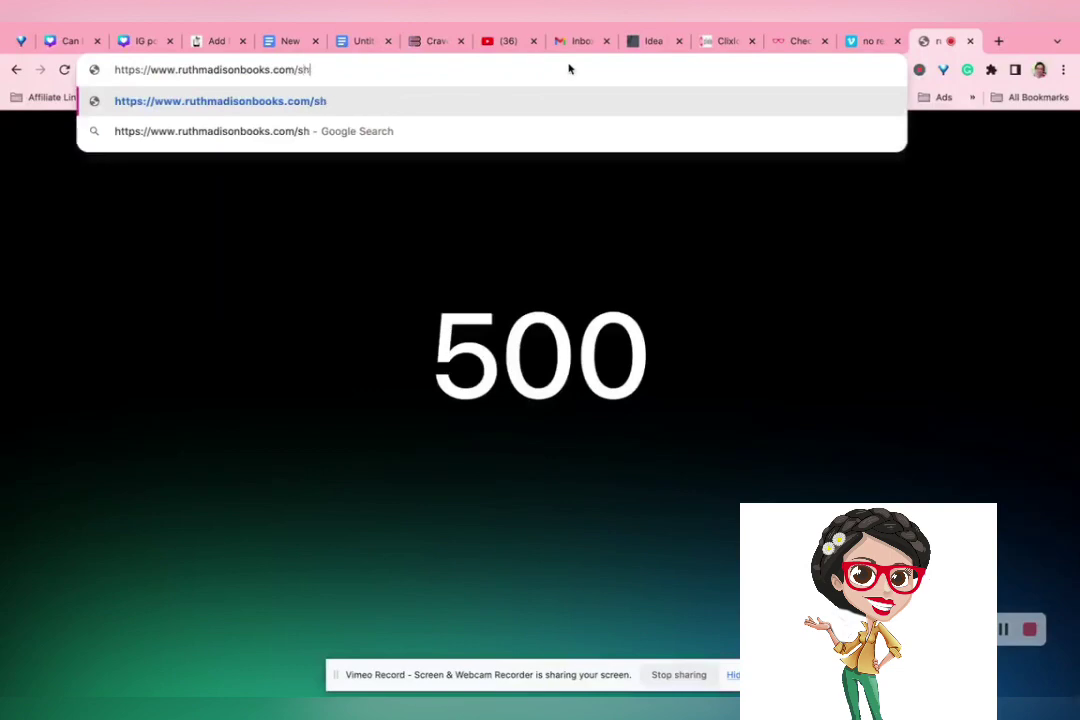
{"action": "type", "text": "op"}
{"action": "key", "text": "Return"}
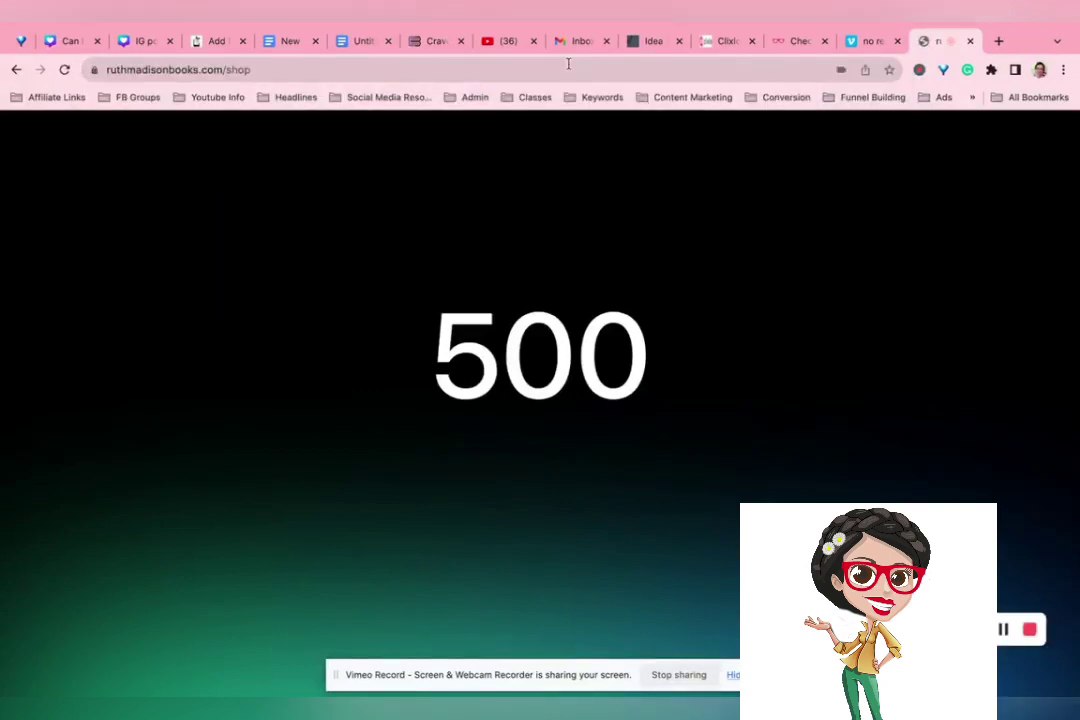
Reopen the Author Website's pages in the Idea Lab account and preview the Products List page live.
{"action": "left_click", "coordinate": [648, 41]}
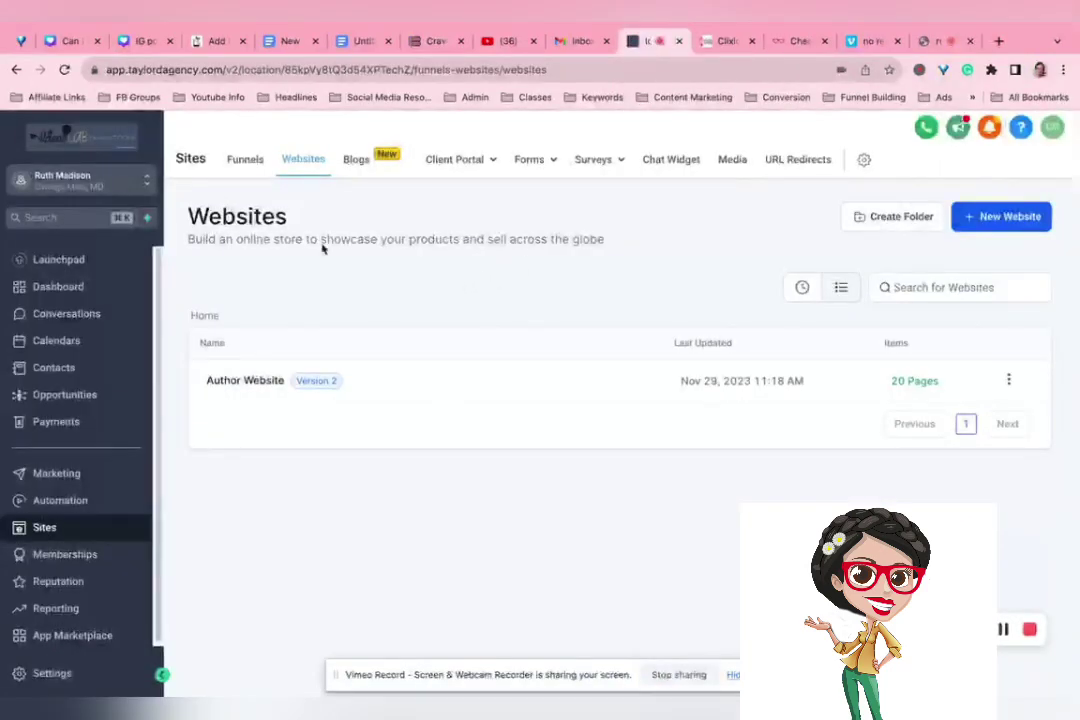
{"action": "left_click", "coordinate": [246, 386]}
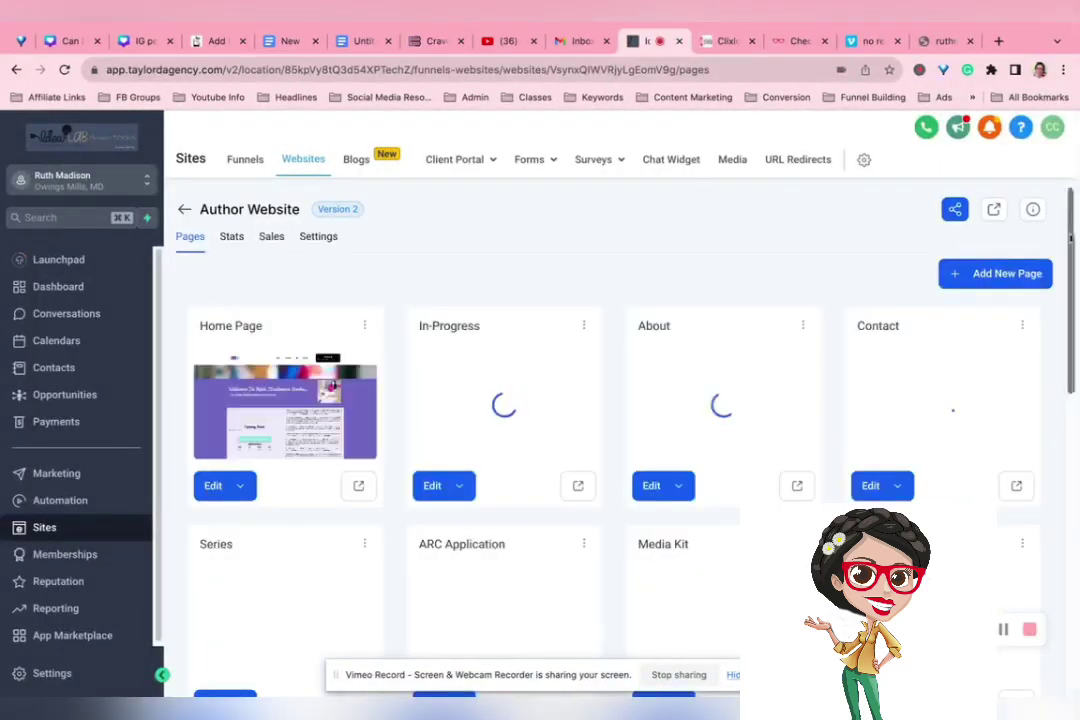
{"action": "left_click_drag", "start_coordinate": [1071, 238], "coordinate": [1069, 553]}
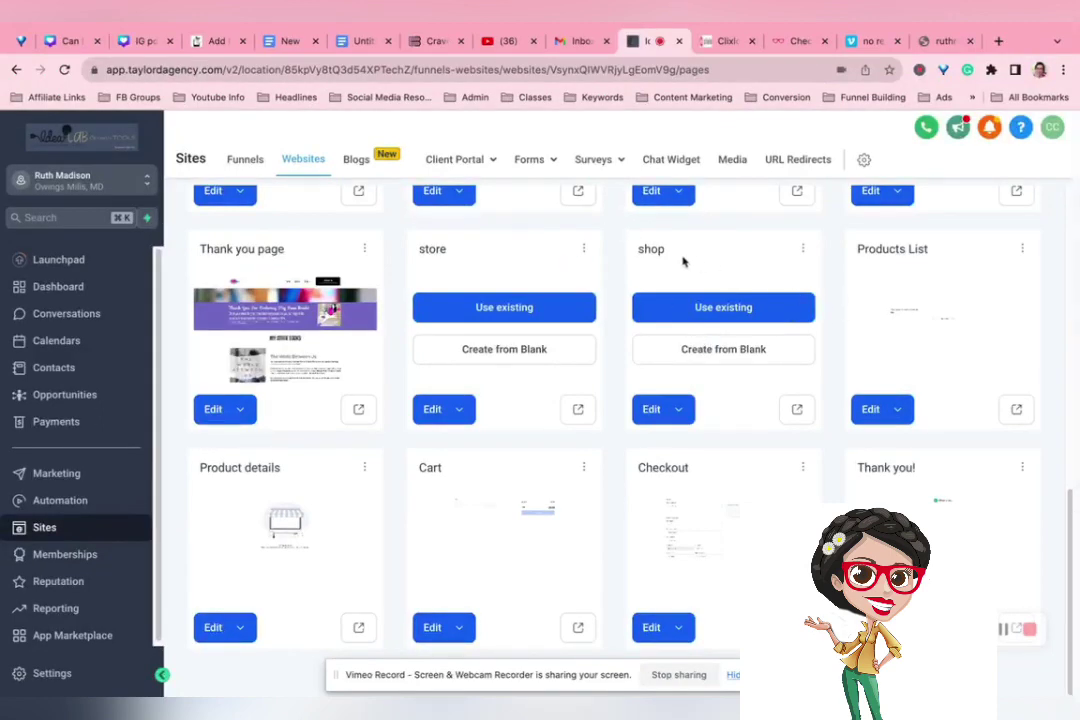
{"action": "left_click", "coordinate": [1024, 412]}
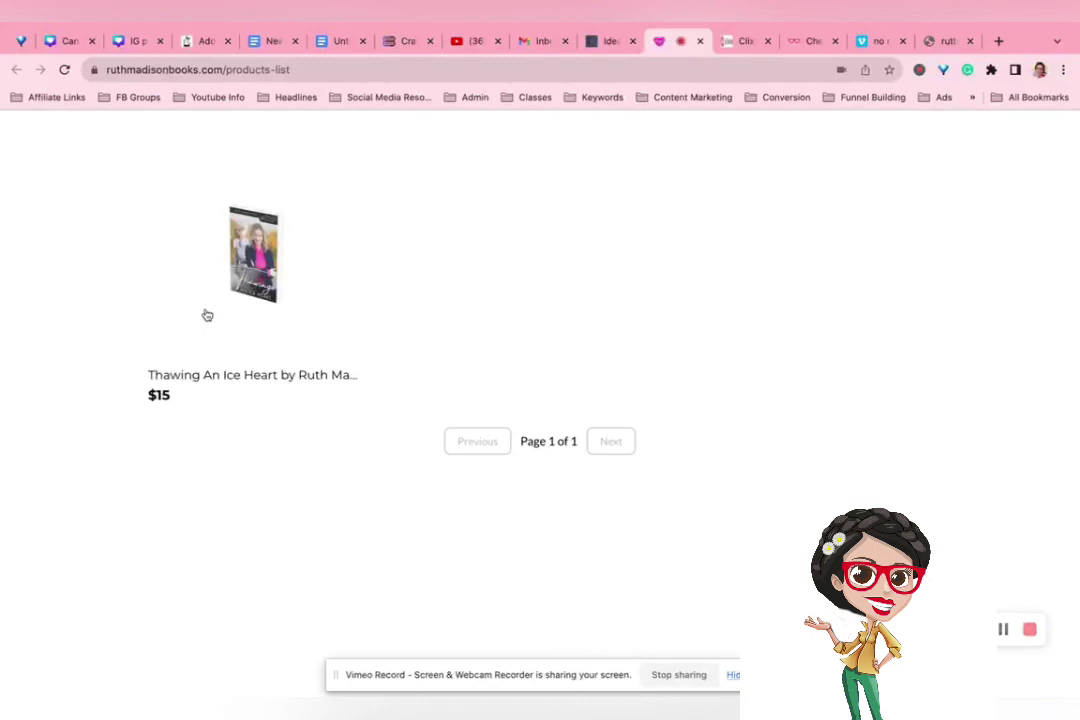
Return to the website's pages, view the Products List page's settings, and close them without changes.
{"action": "left_click", "coordinate": [604, 42]}
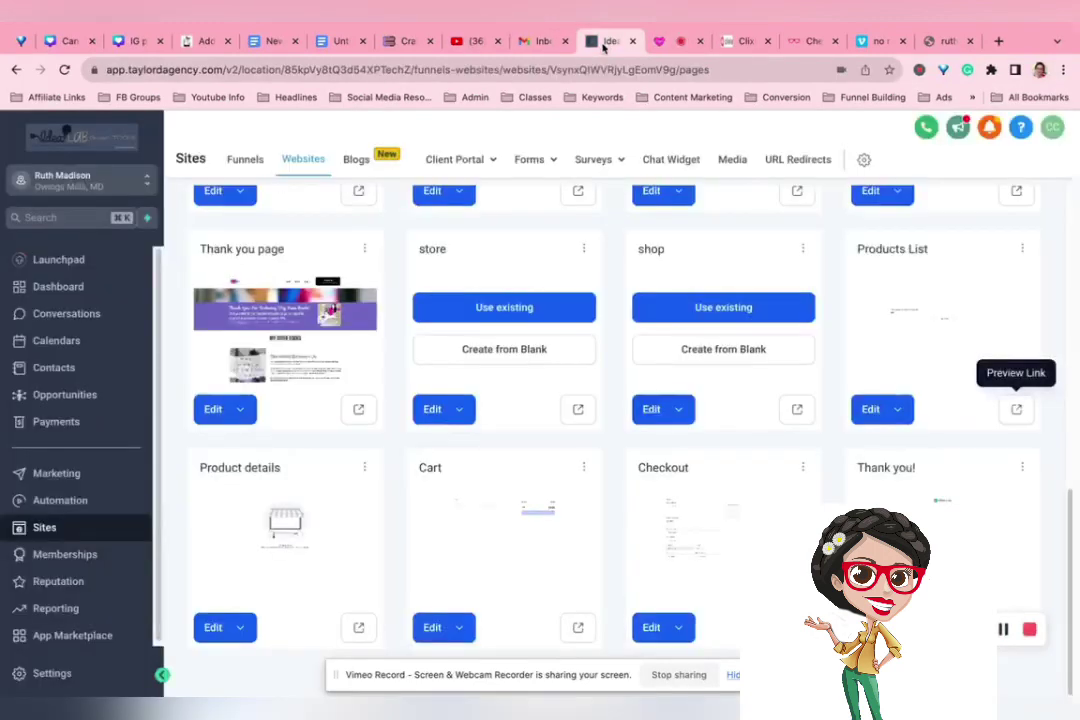
{"action": "left_click", "coordinate": [1022, 250]}
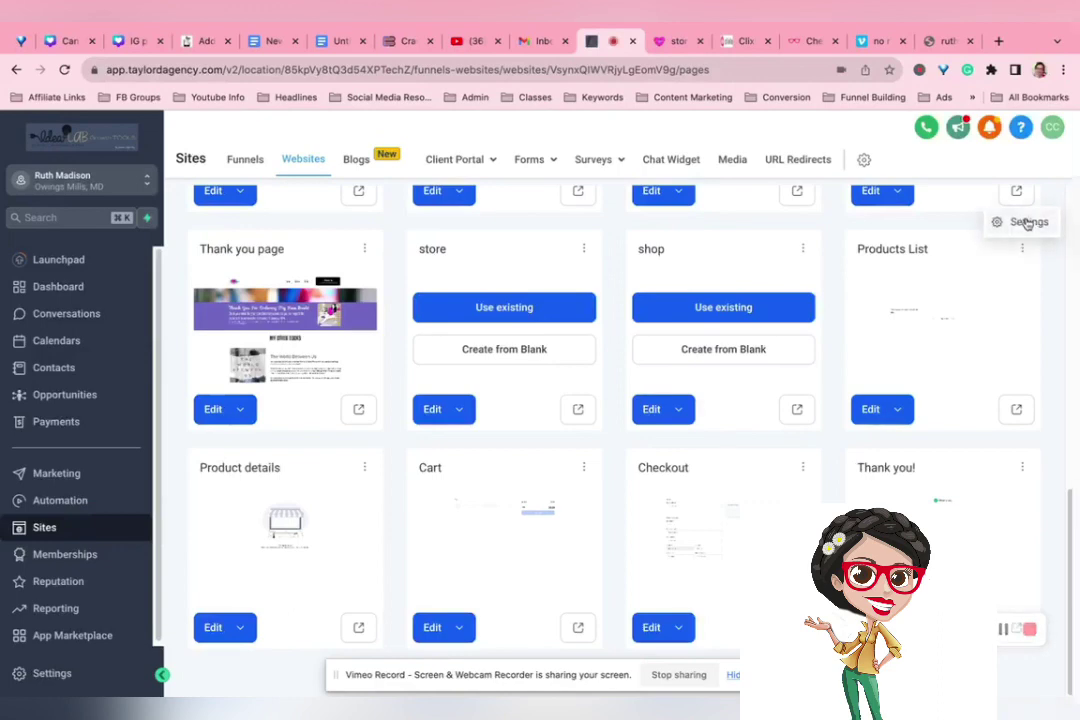
{"action": "left_click", "coordinate": [1027, 222]}
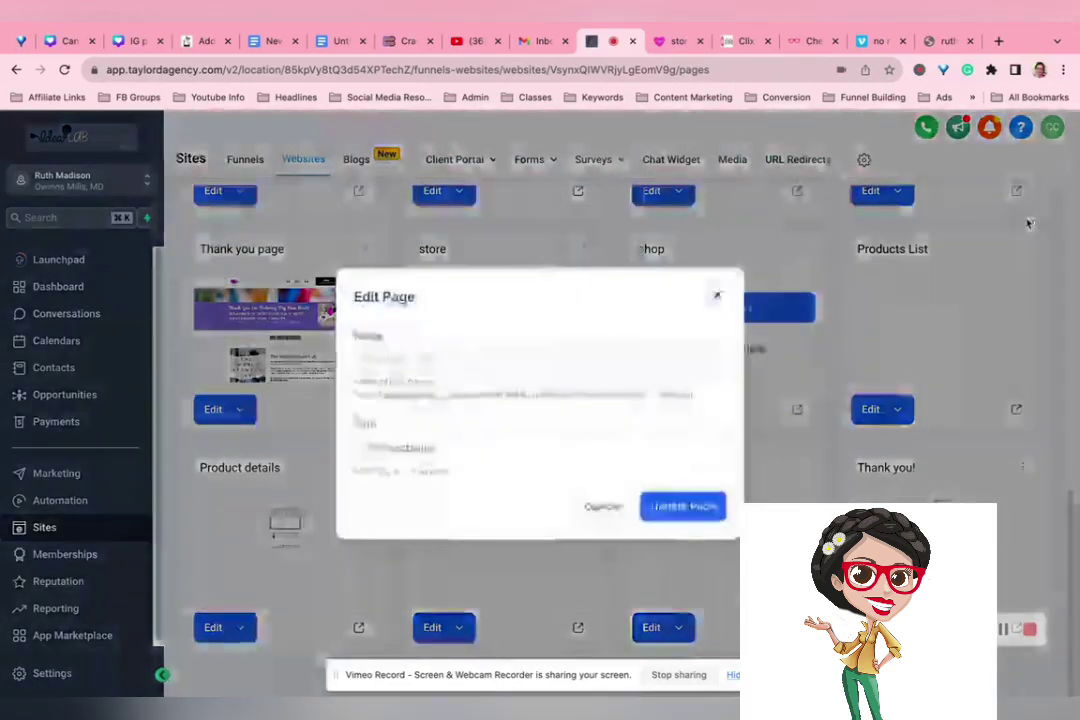
{"action": "left_click", "coordinate": [716, 296]}
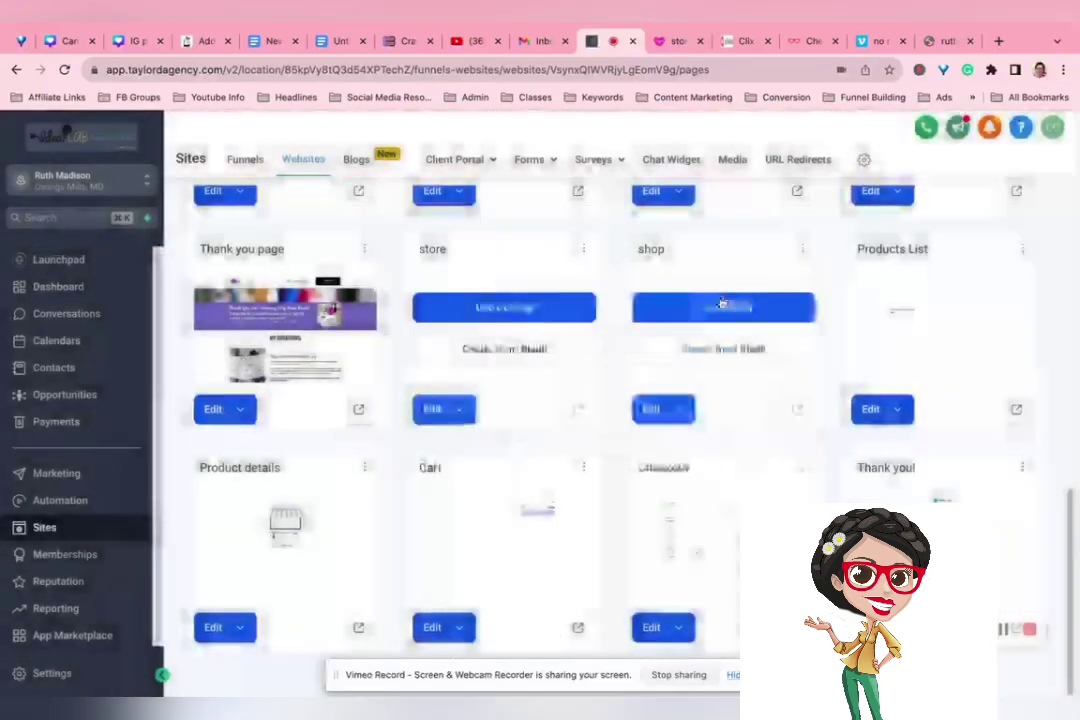
Open the Products List page in the page builder and display the site's main and store pages.
{"action": "left_click", "coordinate": [804, 251]}
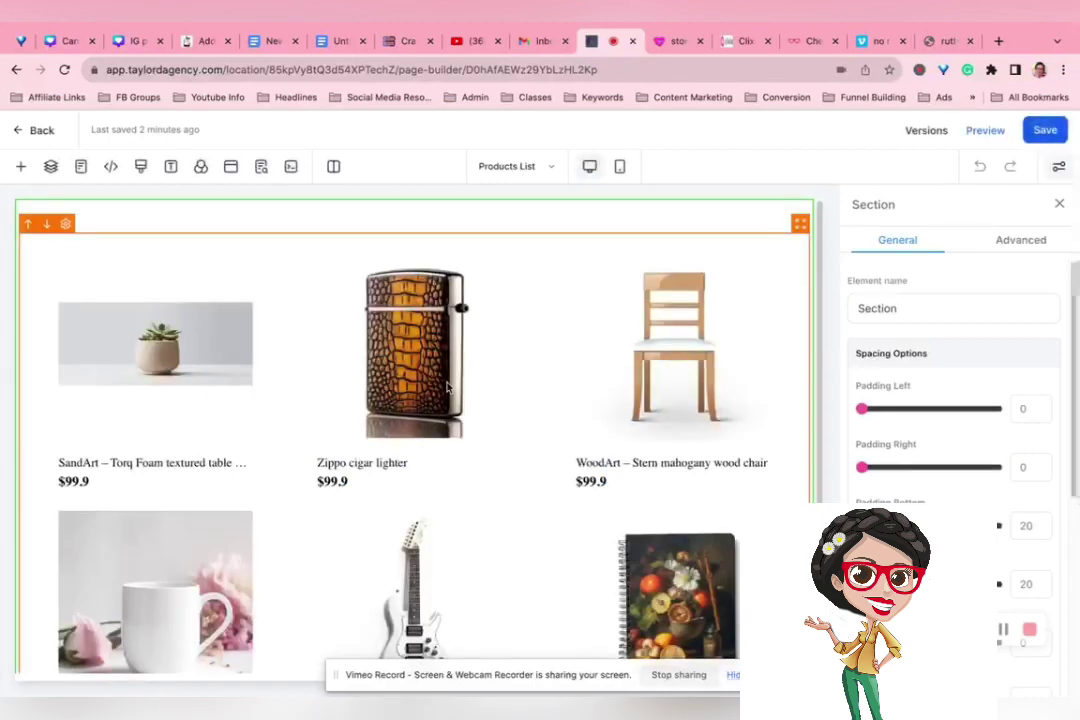
{"action": "left_click", "coordinate": [535, 169]}
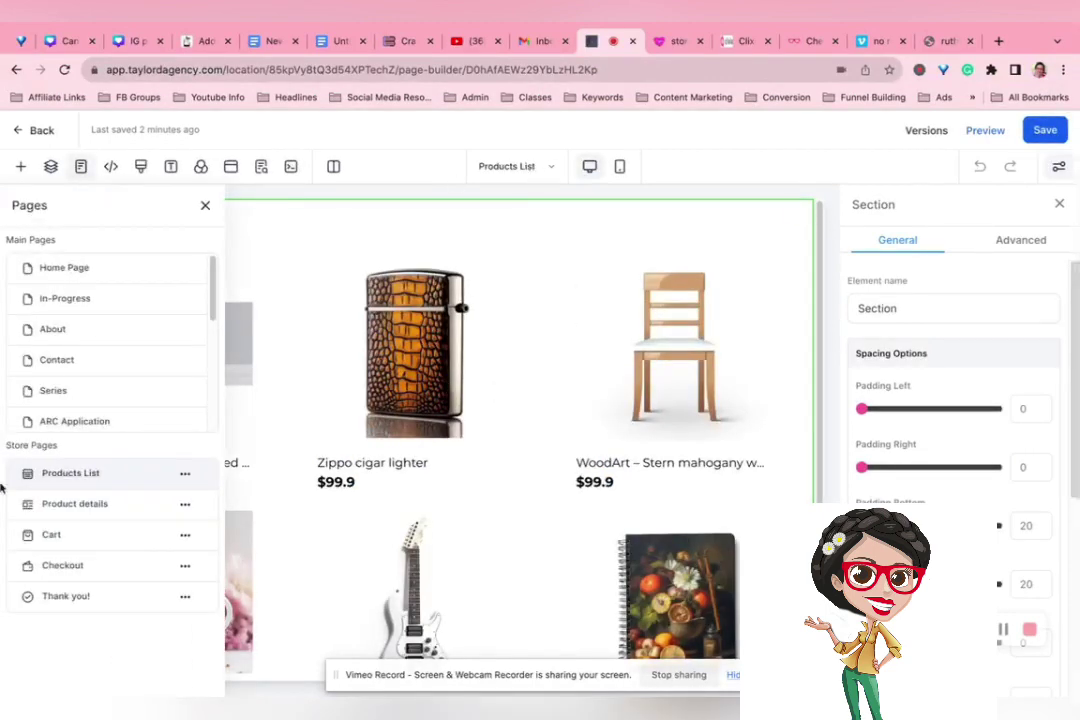
{"action": "mouse_move", "coordinate": [3, 488]}
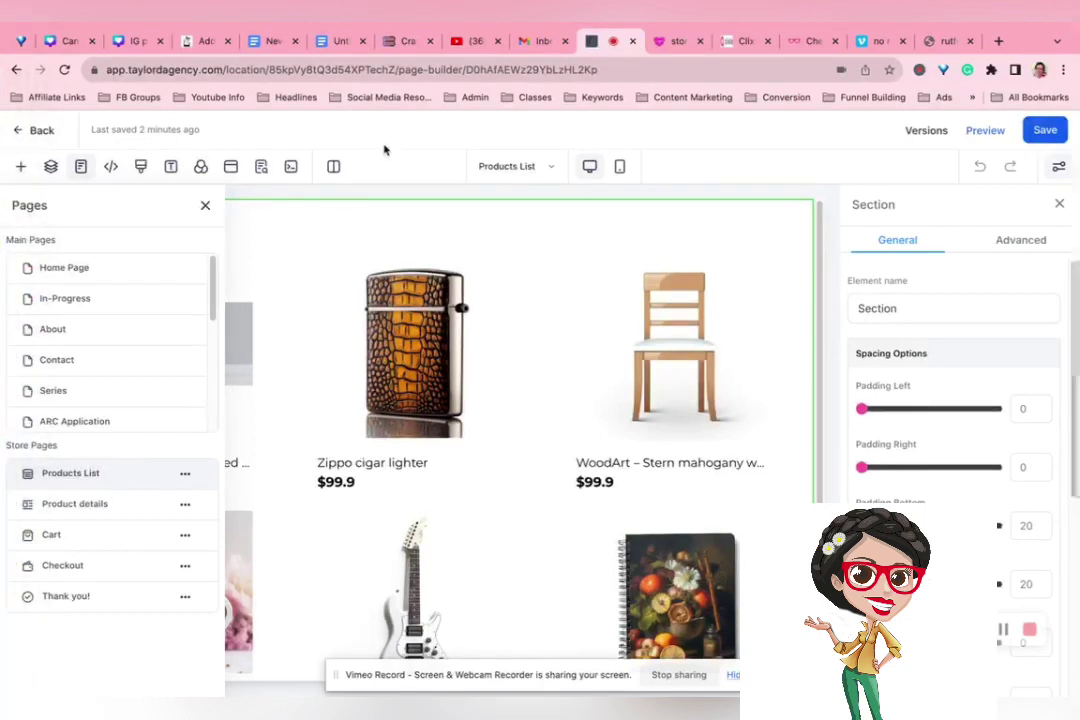